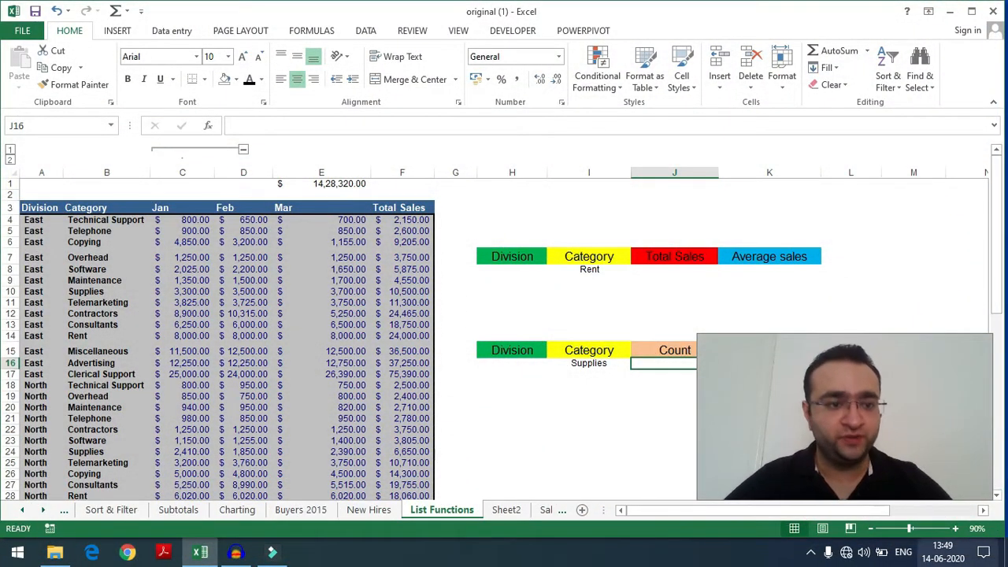
Step: Look through the sales table from its header row down to the last West row and back
{"action": "scroll", "coordinate": [651, 353], "scroll_direction": "down", "scroll_amount": 1}
{"action": "scroll", "coordinate": [466, 331], "scroll_direction": "down", "scroll_amount": 2}
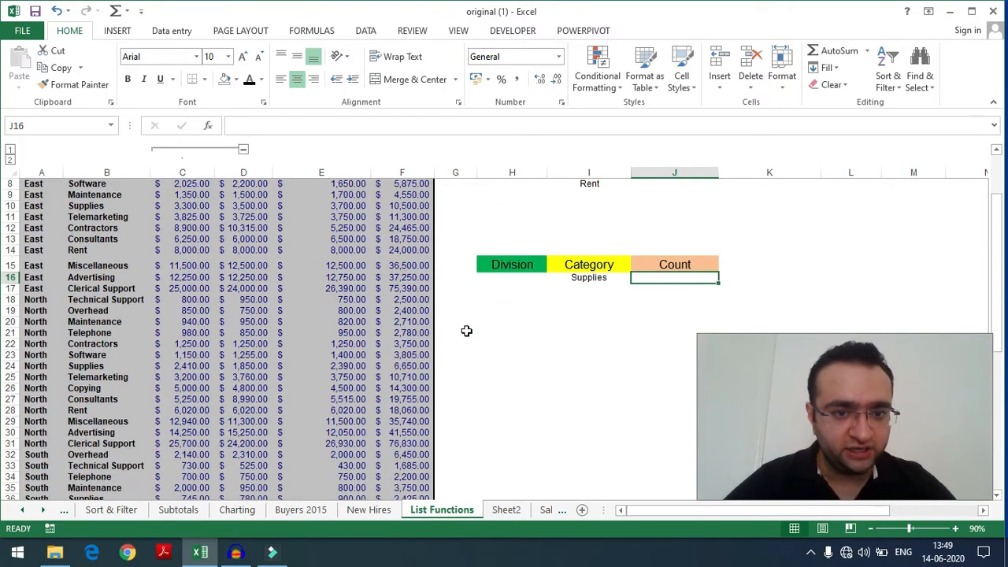
{"action": "scroll", "coordinate": [466, 330], "scroll_direction": "up", "scroll_amount": 3}
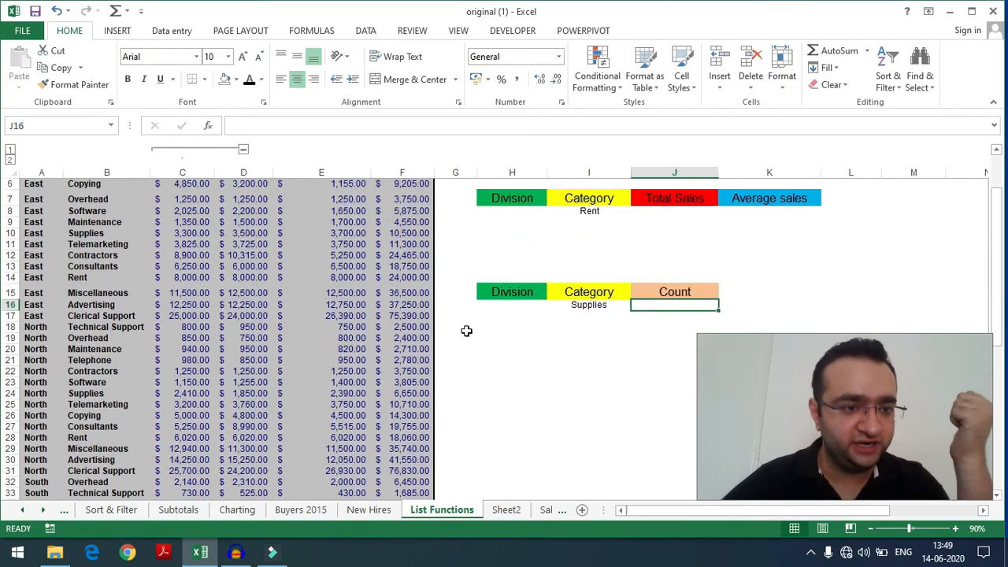
{"action": "scroll", "coordinate": [205, 233], "scroll_direction": "down", "scroll_amount": 1}
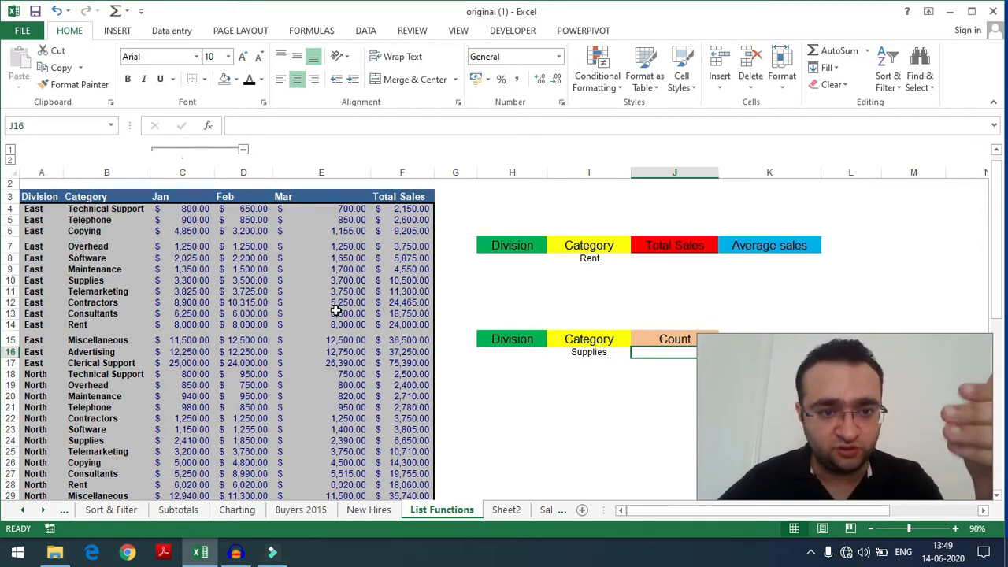
{"action": "scroll", "coordinate": [226, 336], "scroll_direction": "down", "scroll_amount": 4}
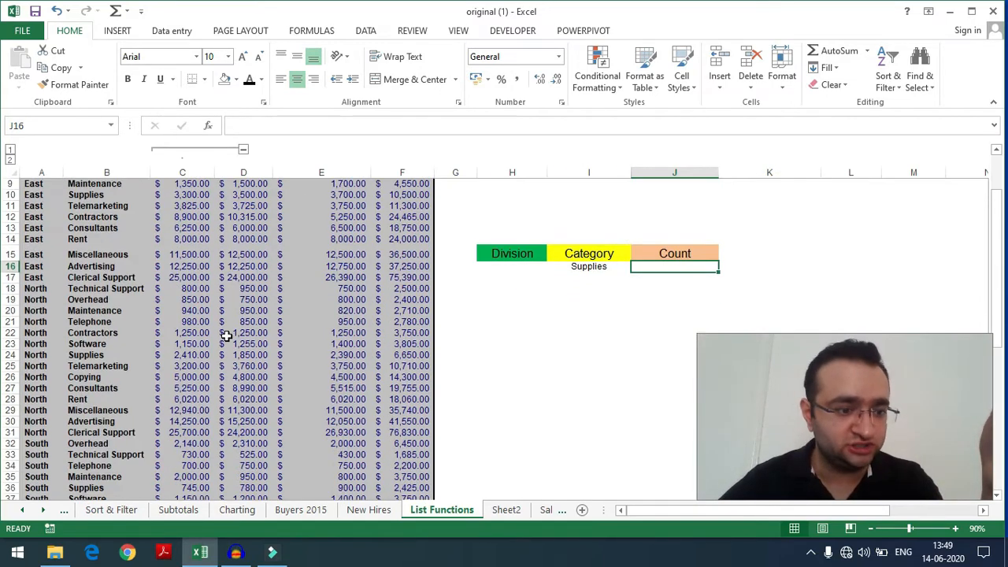
{"action": "scroll", "coordinate": [226, 336], "scroll_direction": "down", "scroll_amount": 8}
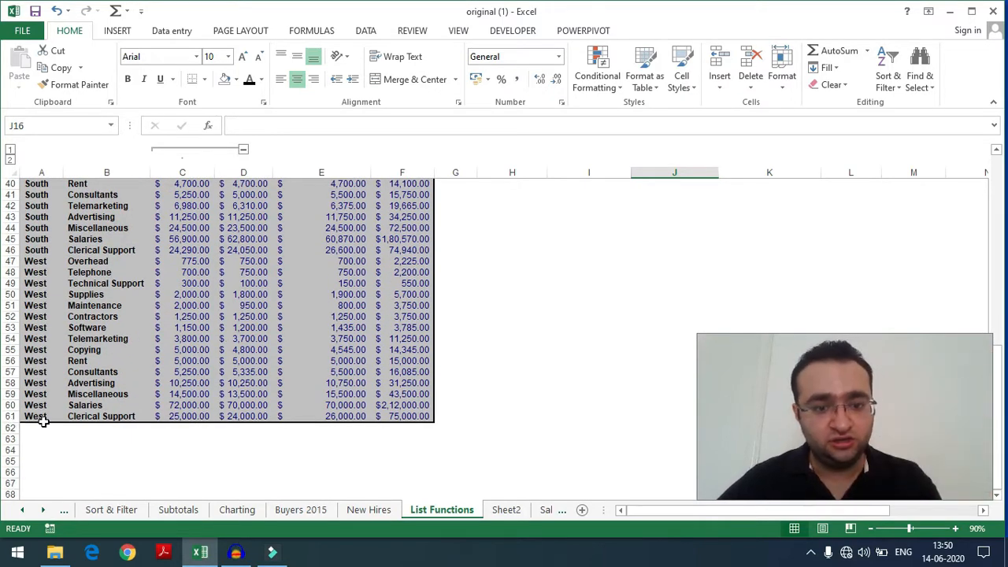
{"action": "scroll", "coordinate": [178, 402], "scroll_direction": "up", "scroll_amount": 10}
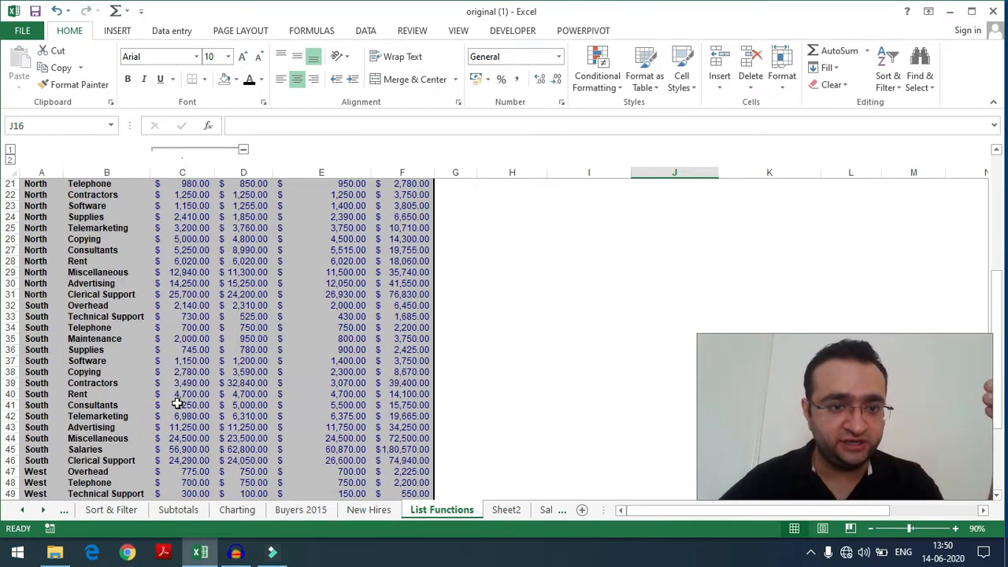
{"action": "scroll", "coordinate": [178, 402], "scroll_direction": "up", "scroll_amount": 4}
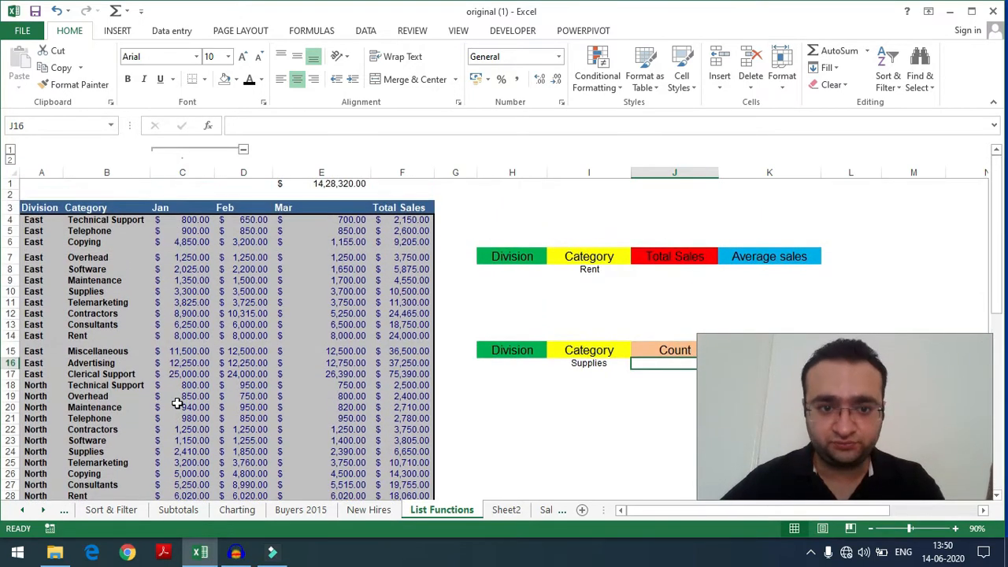
{"action": "scroll", "coordinate": [178, 403], "scroll_direction": "down", "scroll_amount": 1}
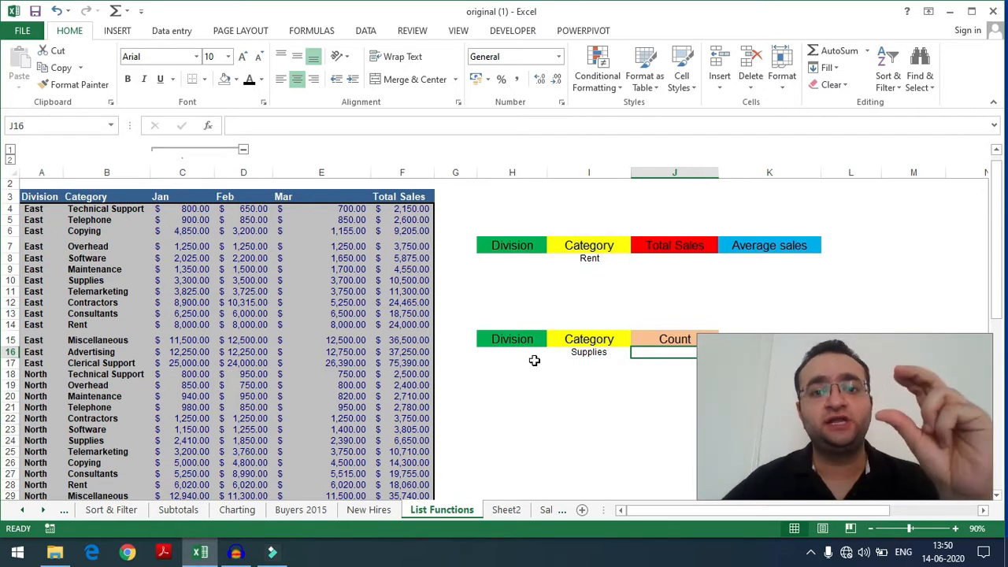
Step: Review the Category and Total Sales headers and the Rent criterion in the summary block at I7:J8
{"action": "left_click", "coordinate": [589, 258]}
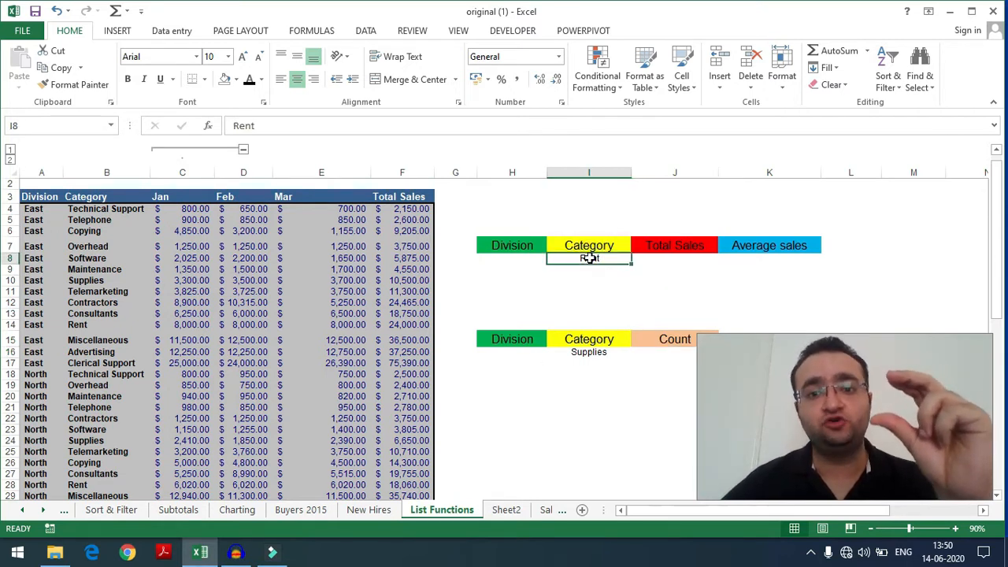
{"action": "left_click", "coordinate": [679, 258]}
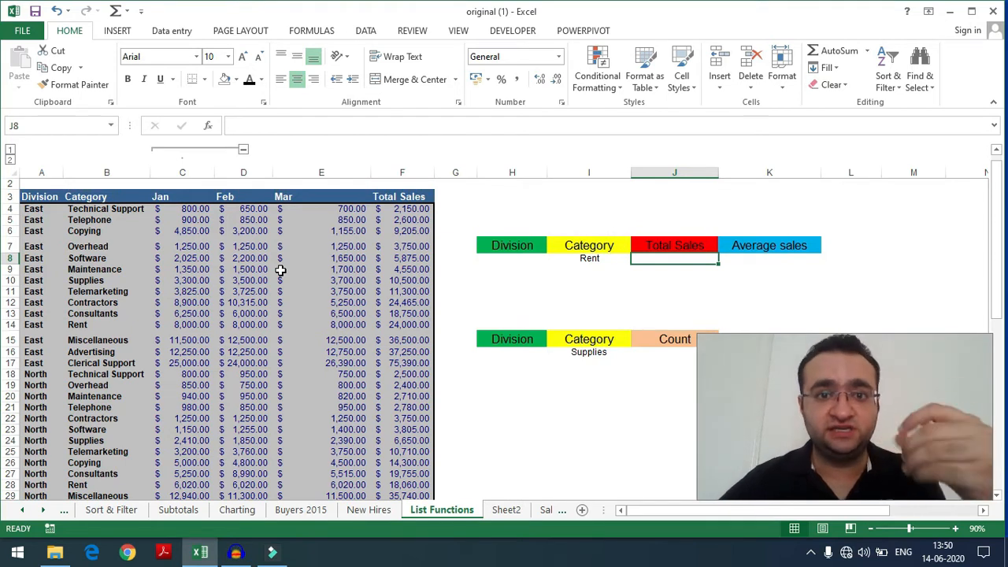
{"action": "left_click", "coordinate": [569, 245]}
{"action": "double_click", "coordinate": [567, 245]}
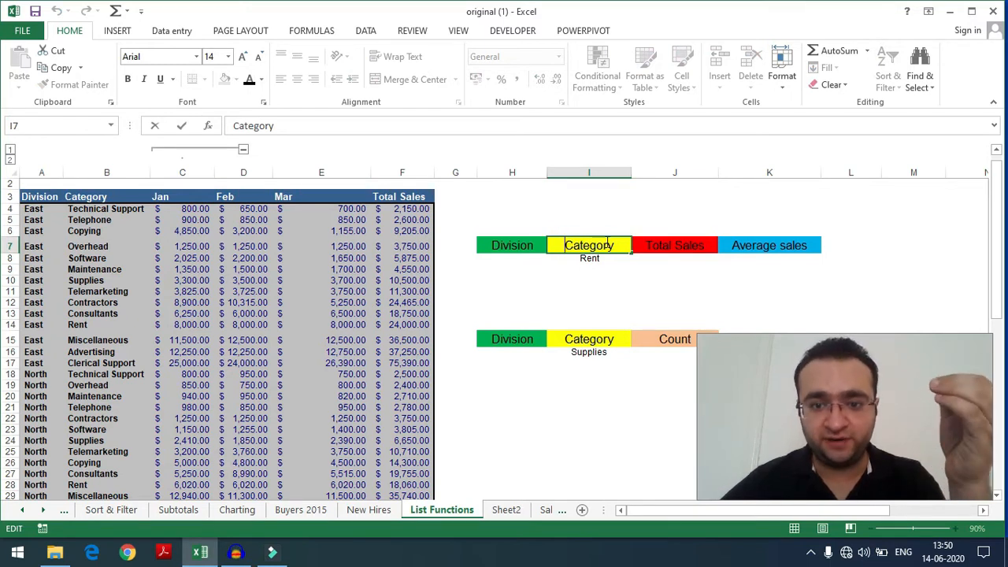
{"action": "left_click", "coordinate": [602, 261]}
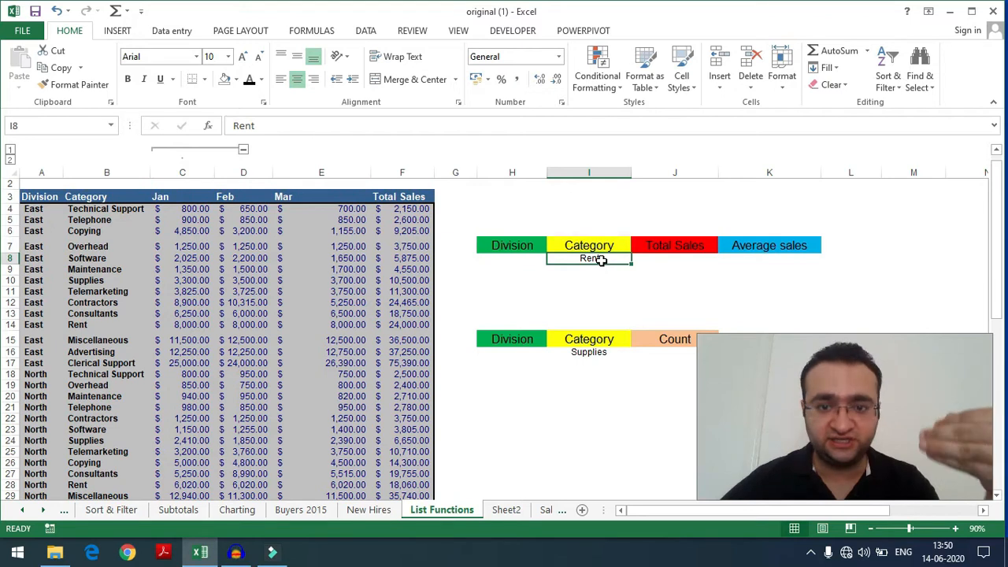
{"action": "left_click", "coordinate": [679, 246]}
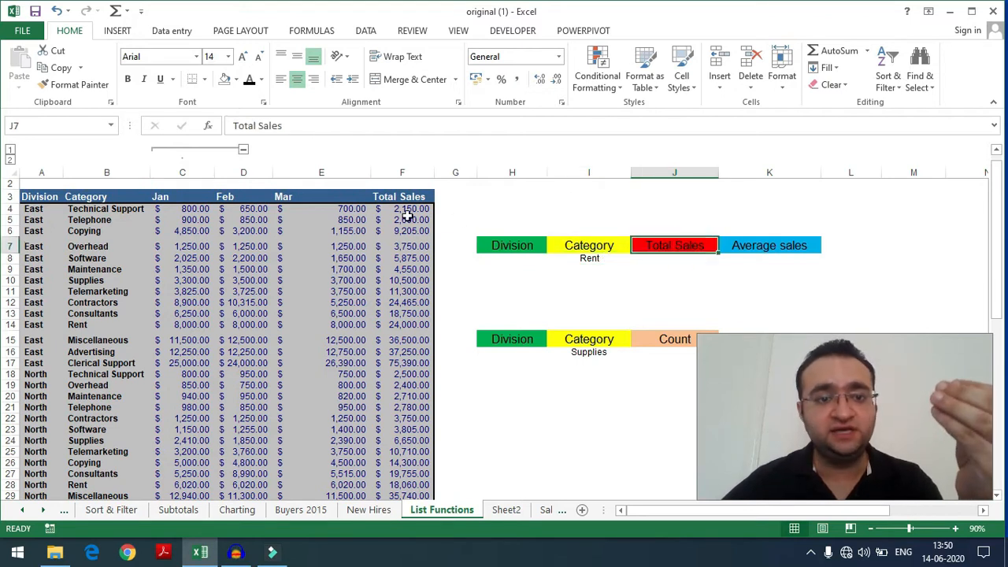
Step: Start a DSUM formula in cell J8 and open its function arguments, keeping the summary block in view
{"action": "left_click", "coordinate": [668, 261]}
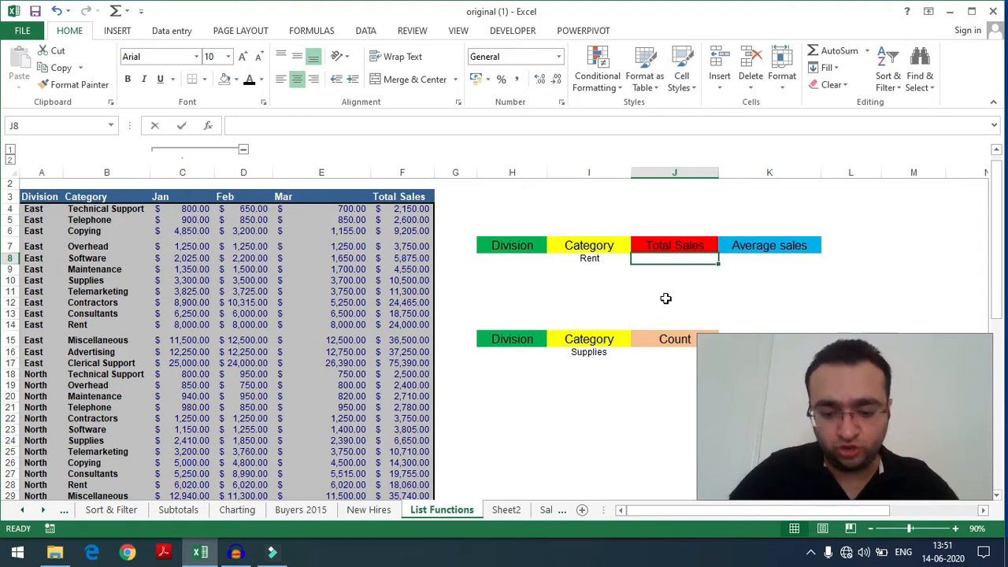
{"action": "type", "text": "=dsum"}
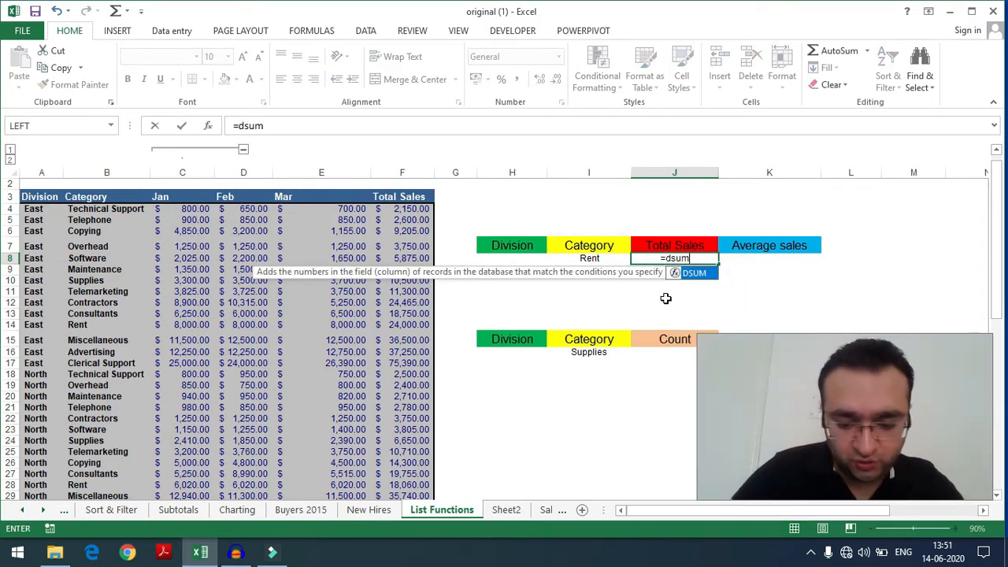
{"action": "type", "text": "("}
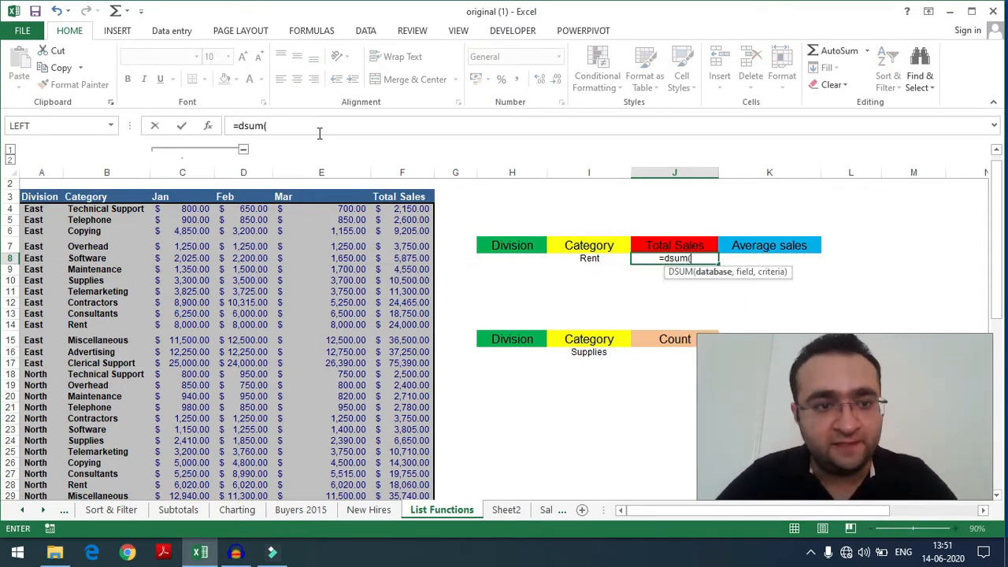
{"action": "left_click", "coordinate": [209, 126]}
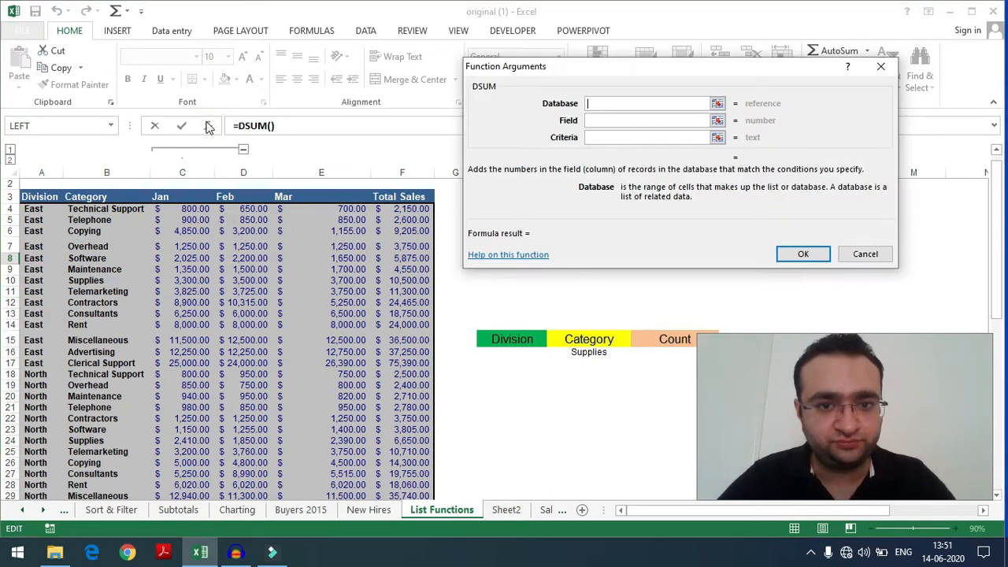
{"action": "left_click_drag", "start_coordinate": [572, 69], "coordinate": [549, 34]}
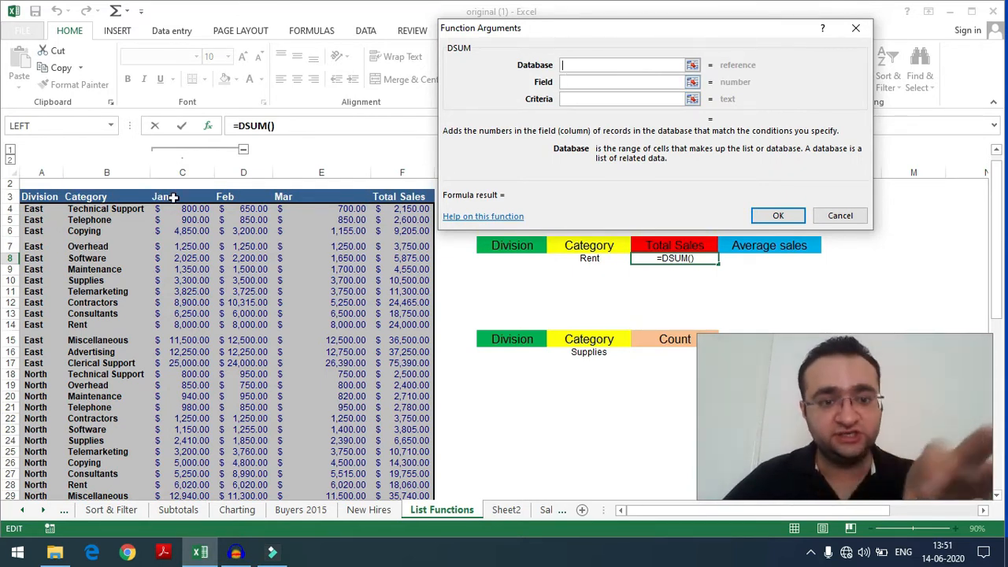
Step: Set the DSUM database to the whole sales table including headers, A3:F61
{"action": "left_click", "coordinate": [39, 201]}
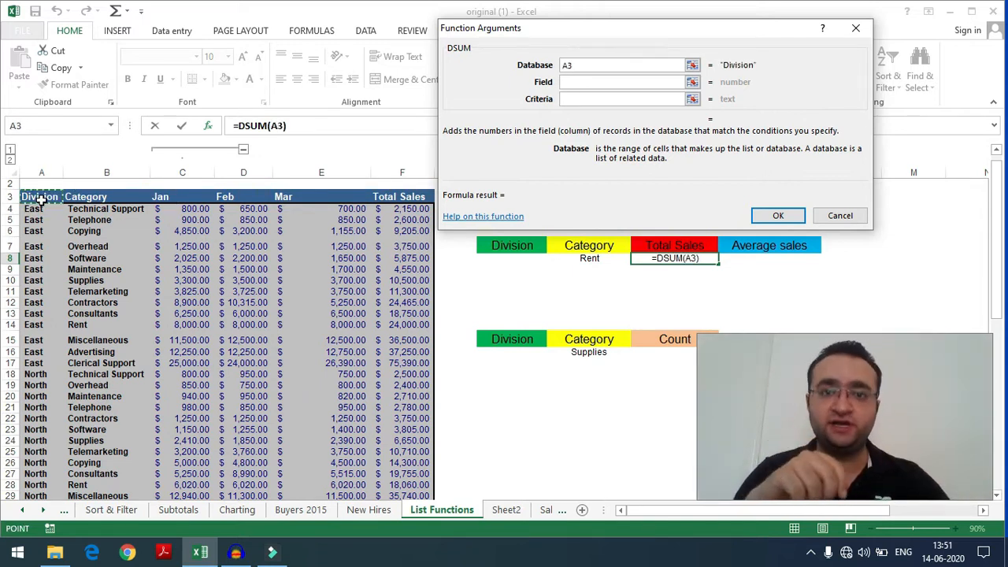
{"action": "key", "text": "ctrl+shift+Down"}
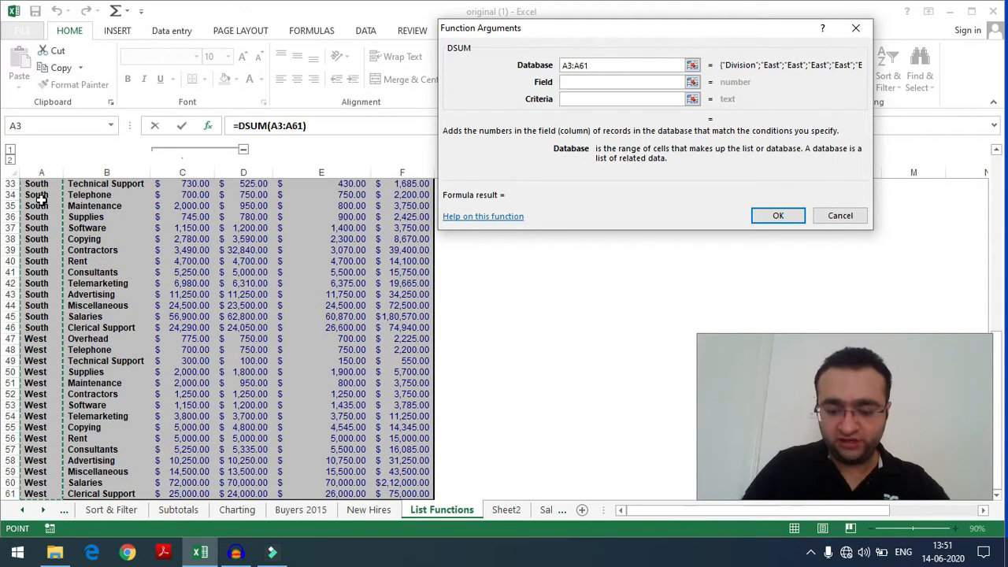
{"action": "key", "text": "ctrl+shift+Right"}
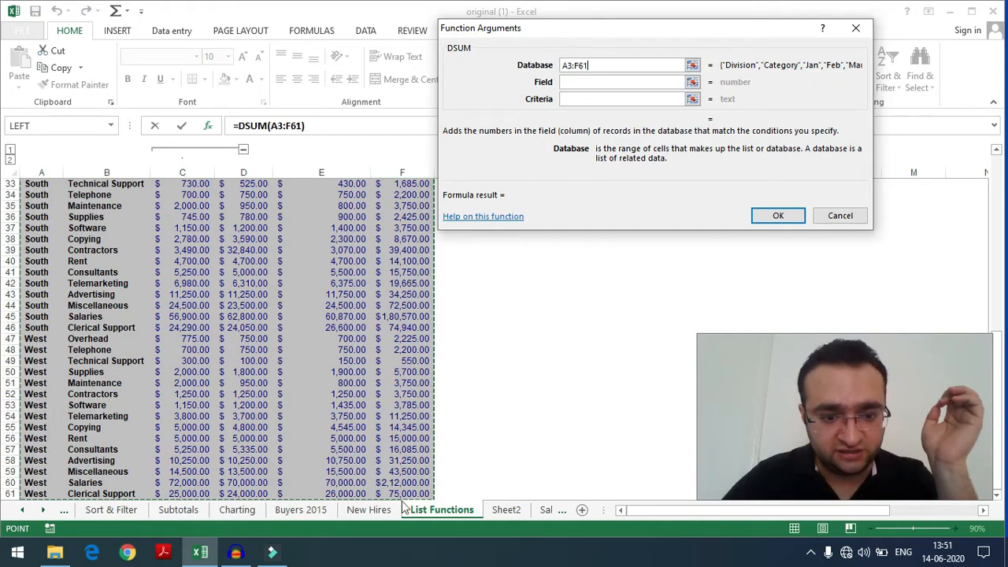
{"action": "left_click_drag", "start_coordinate": [998, 399], "coordinate": [997, 228]}
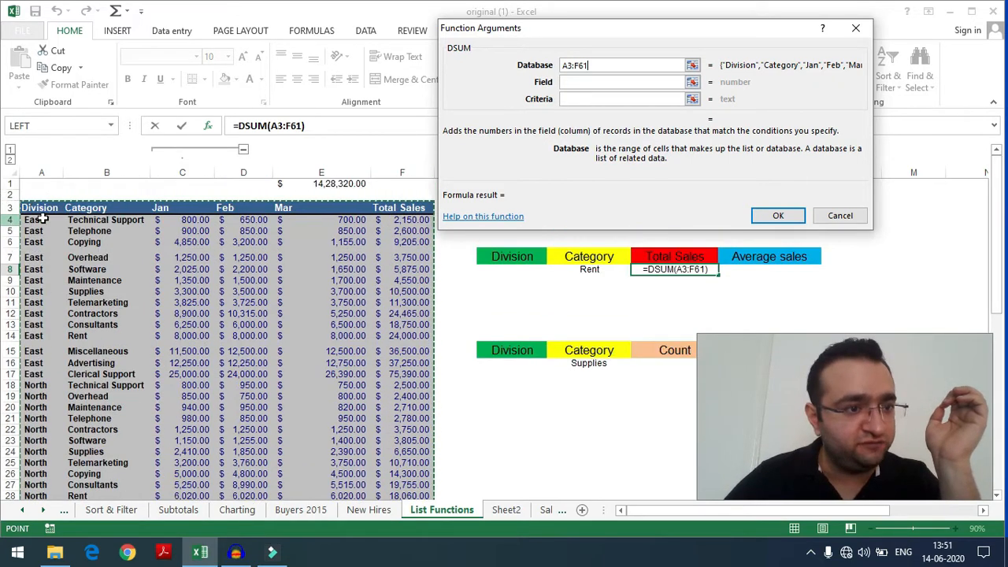
Step: Set the DSUM field to the Total Sales header F3 and the criteria to I7:I8, and complete the formula in J8
{"action": "left_click", "coordinate": [613, 82]}
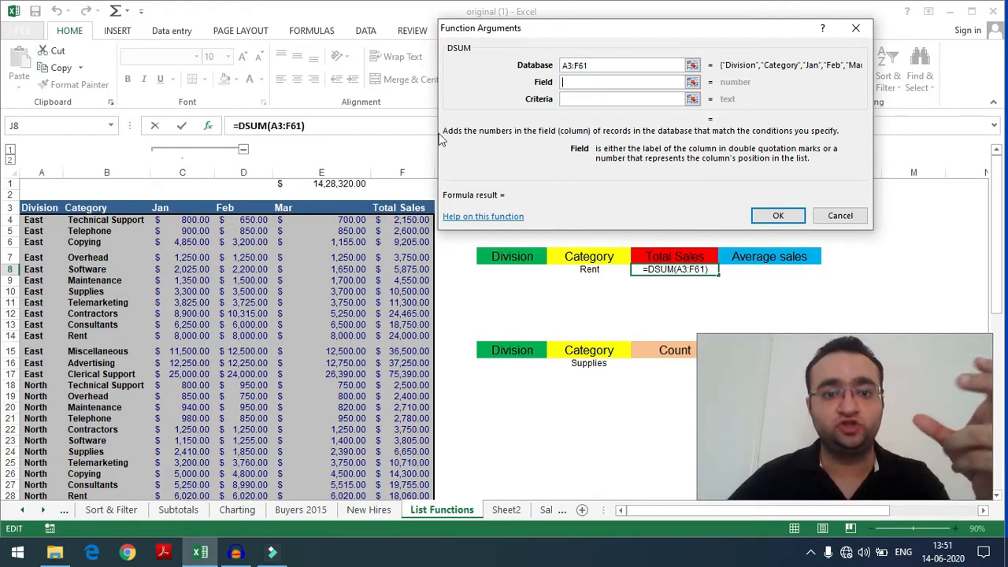
{"action": "left_click", "coordinate": [409, 207]}
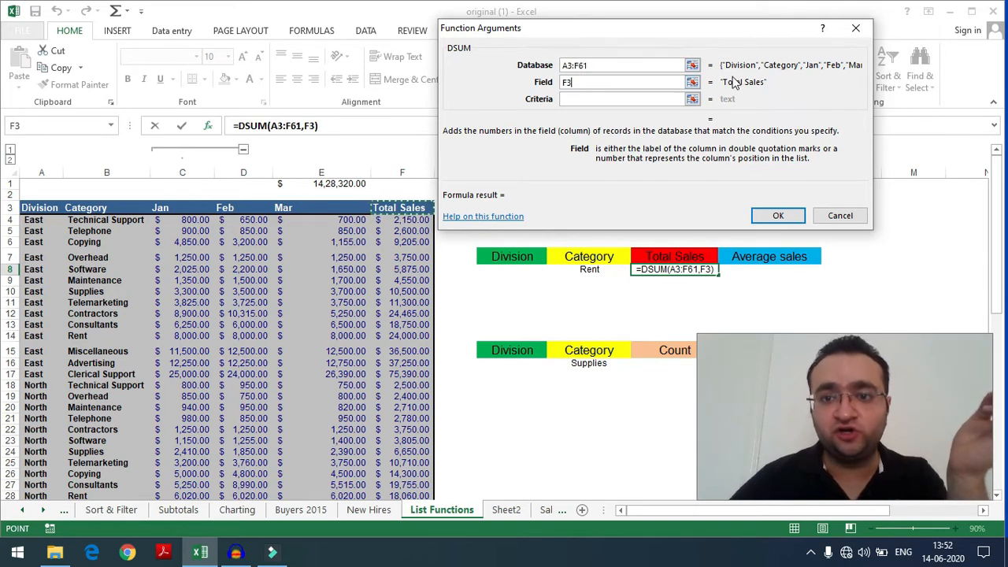
{"action": "left_click", "coordinate": [585, 97]}
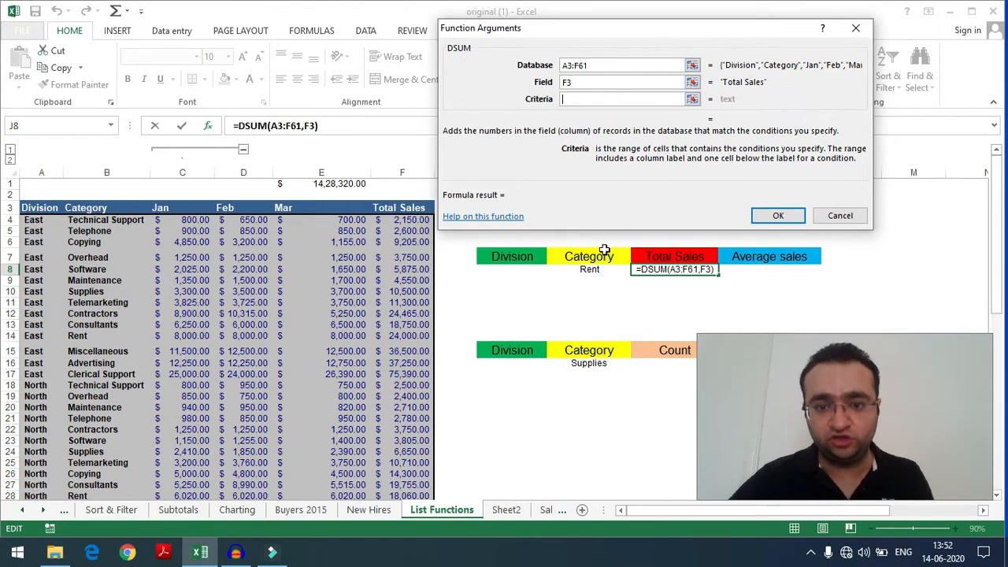
{"action": "left_click_drag", "start_coordinate": [597, 251], "coordinate": [602, 267]}
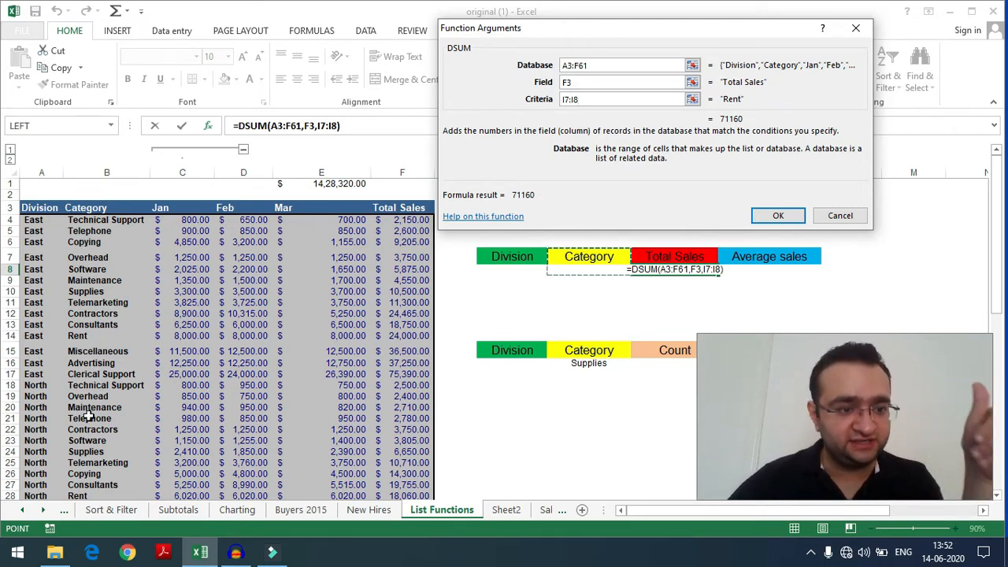
{"action": "left_click", "coordinate": [784, 224]}
{"action": "left_click", "coordinate": [743, 308]}
{"action": "left_click", "coordinate": [670, 268]}
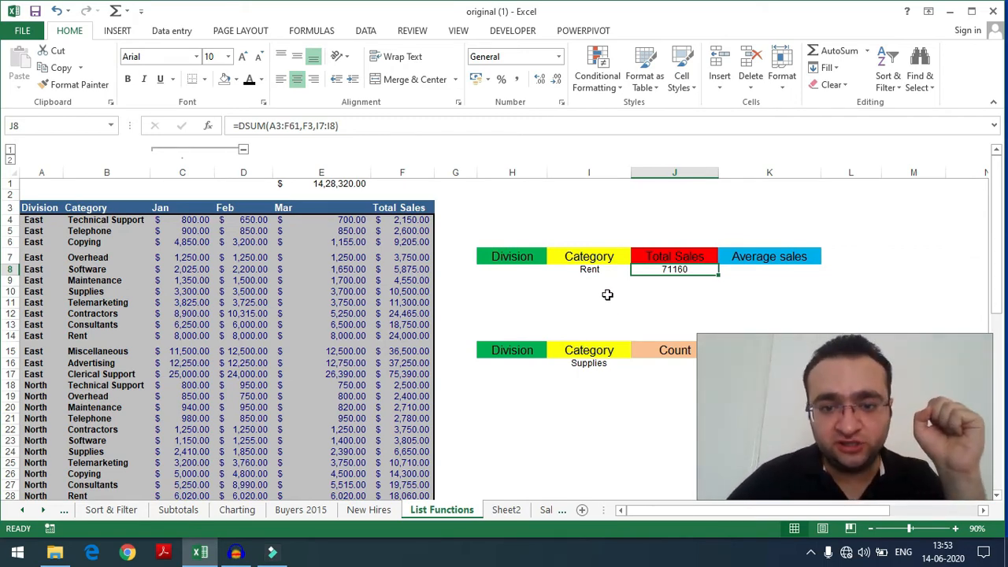
Step: Enter Software as a second category in cell I9, below Rent
{"action": "left_click", "coordinate": [589, 280]}
{"action": "scroll", "coordinate": [144, 280], "scroll_direction": "down", "scroll_amount": 1}
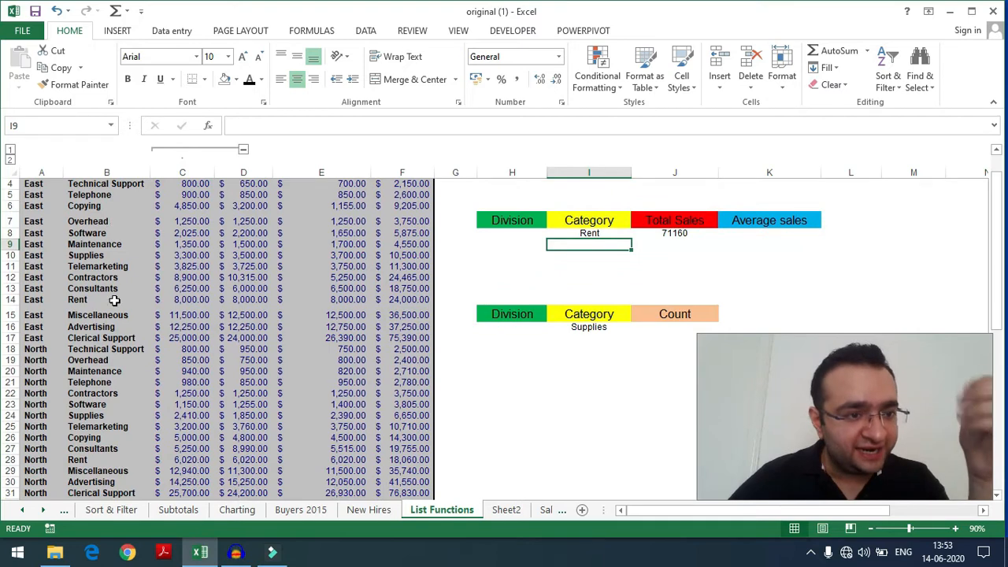
{"action": "scroll", "coordinate": [115, 312], "scroll_direction": "up", "scroll_amount": 1}
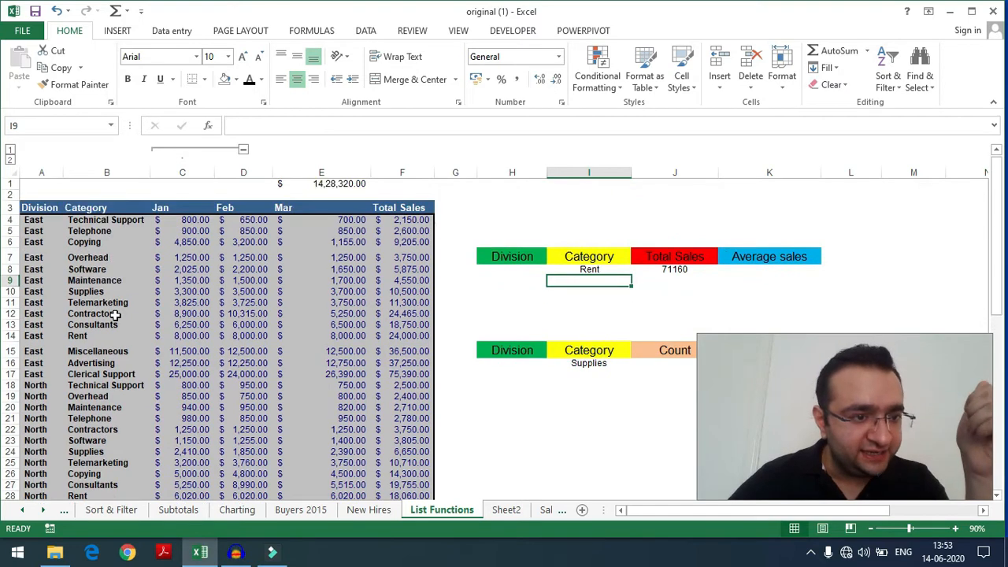
{"action": "left_click", "coordinate": [101, 270]}
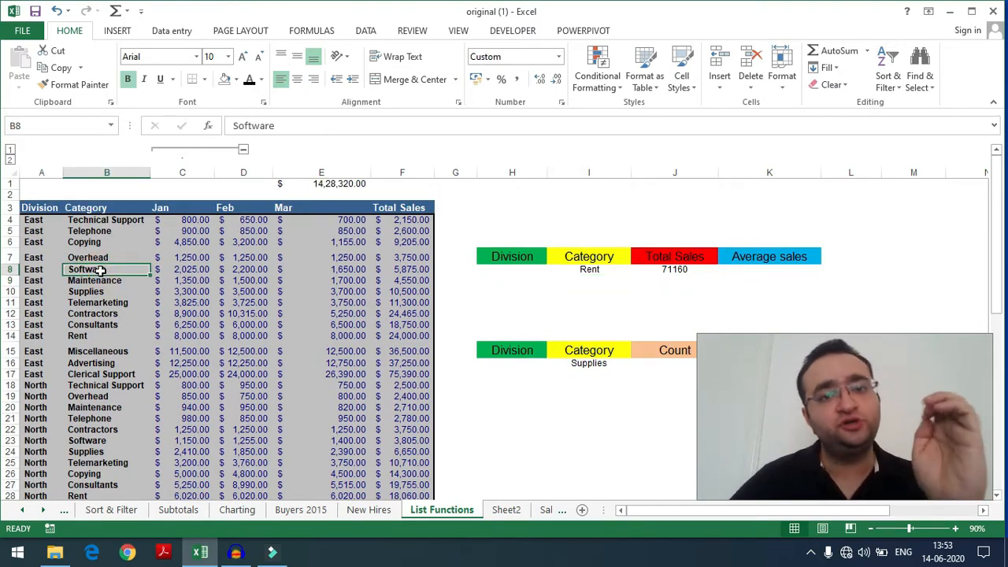
{"action": "left_click", "coordinate": [596, 281]}
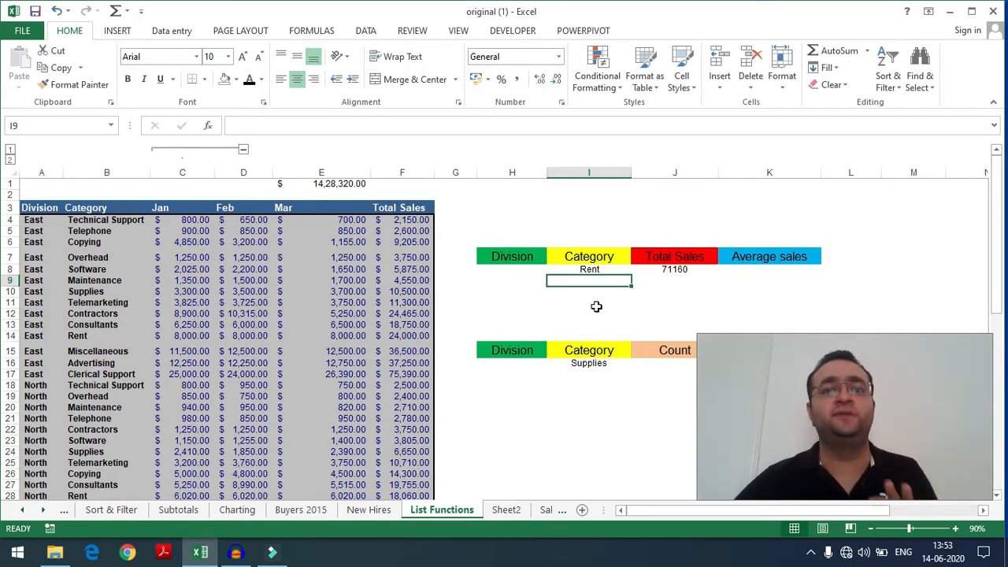
{"action": "type", "text": "Software"}
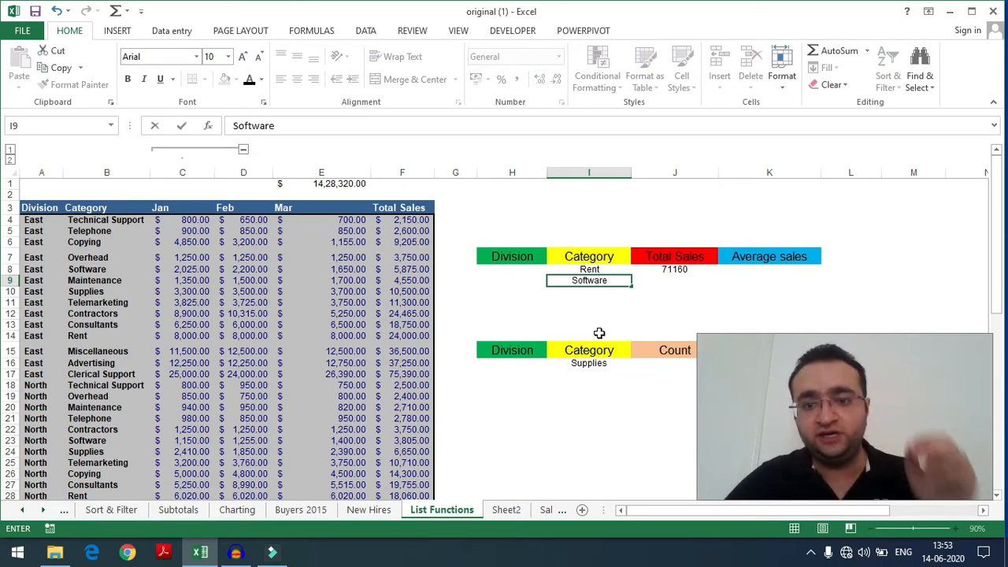
Step: Extend the criteria of the DSUM formula in J8 to I7:I9 so it covers both Rent and Software
{"action": "left_click", "coordinate": [674, 270]}
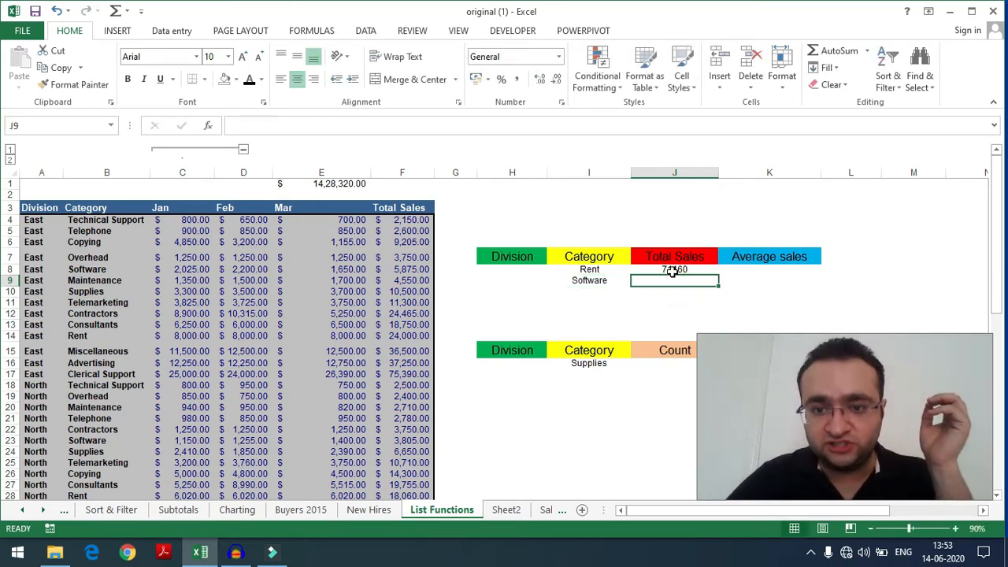
{"action": "left_click", "coordinate": [208, 126]}
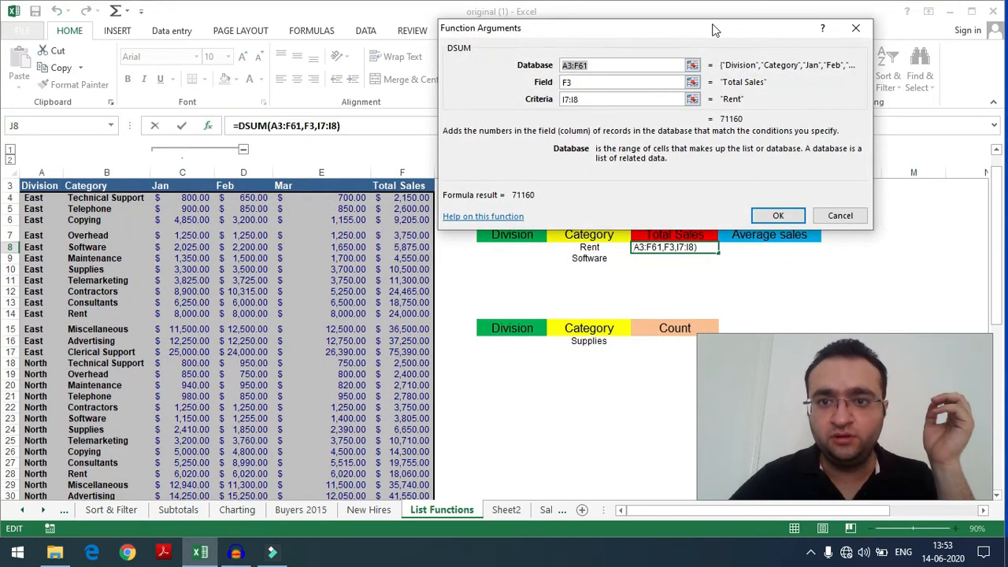
{"action": "left_click_drag", "start_coordinate": [615, 27], "coordinate": [650, 10]}
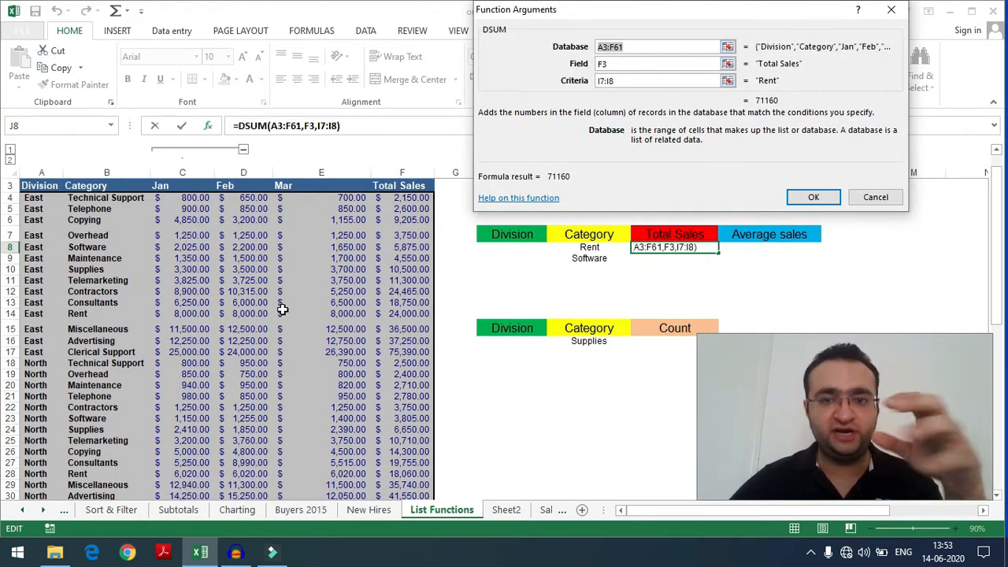
{"action": "left_click", "coordinate": [634, 81]}
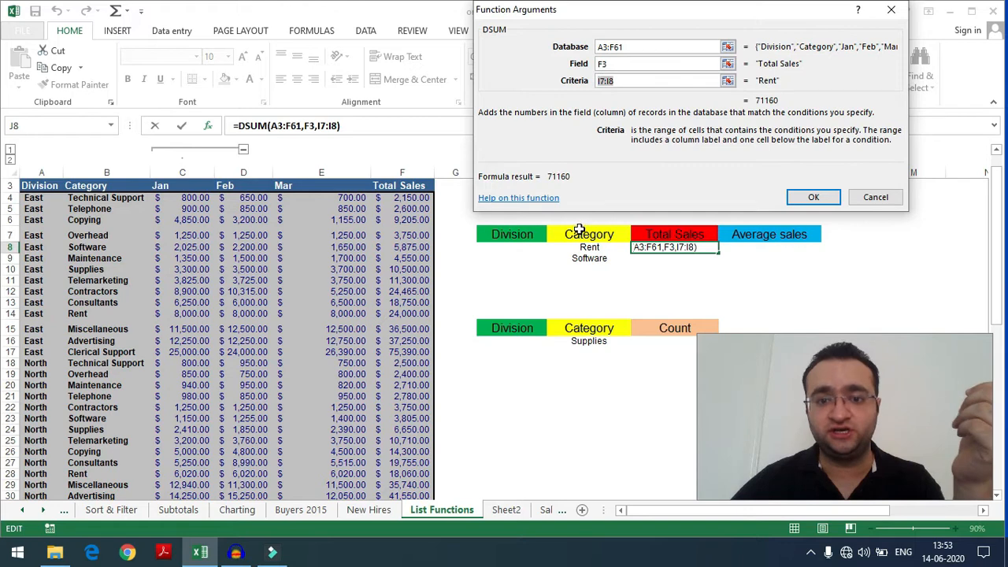
{"action": "left_click_drag", "start_coordinate": [564, 234], "coordinate": [590, 260]}
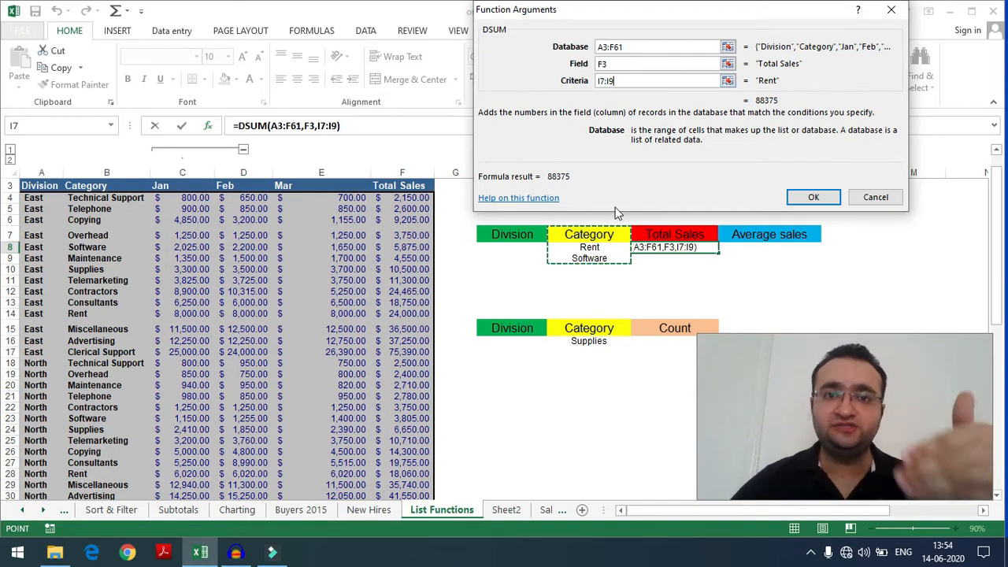
{"action": "left_click", "coordinate": [821, 198]}
{"action": "left_click", "coordinate": [678, 268]}
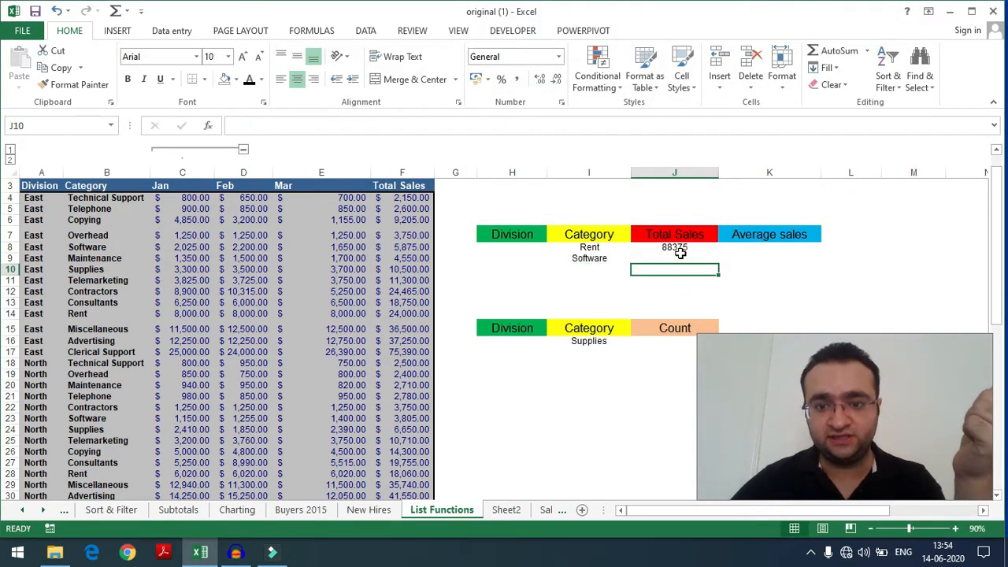
{"action": "left_click", "coordinate": [679, 249]}
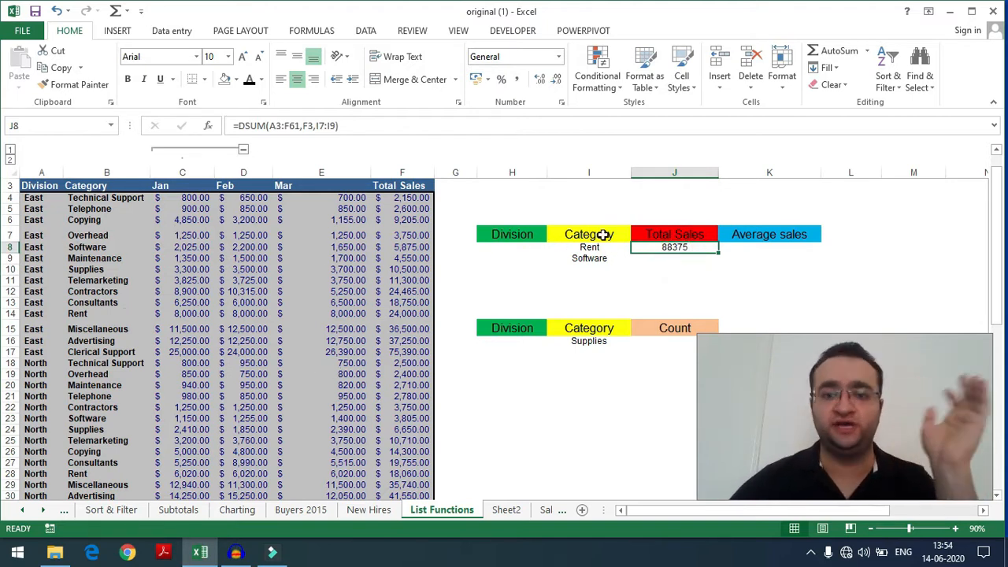
{"action": "left_click", "coordinate": [607, 260]}
{"action": "left_click", "coordinate": [657, 247]}
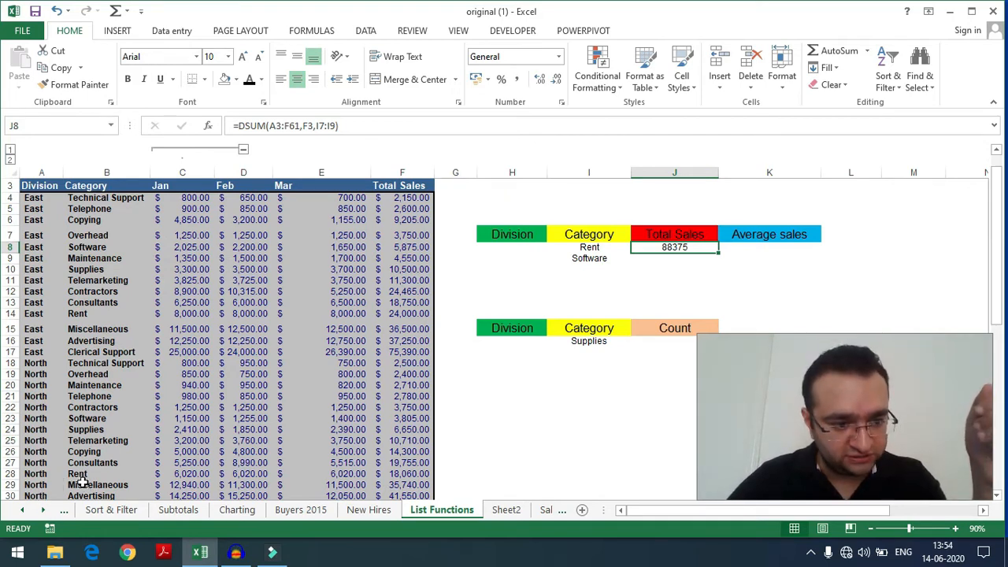
{"action": "scroll", "coordinate": [260, 390], "scroll_direction": "down", "scroll_amount": 1}
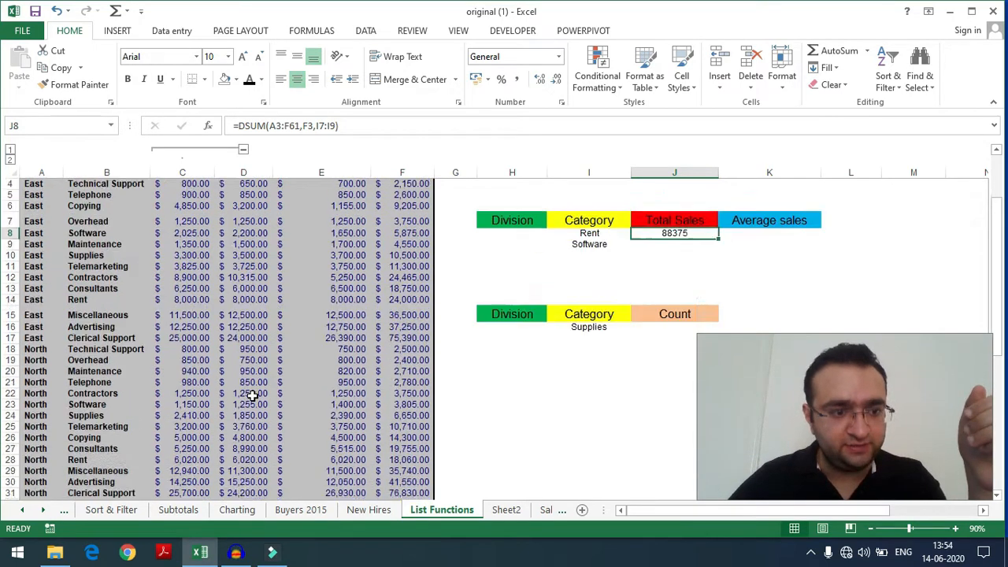
{"action": "scroll", "coordinate": [252, 390], "scroll_direction": "up", "scroll_amount": 1}
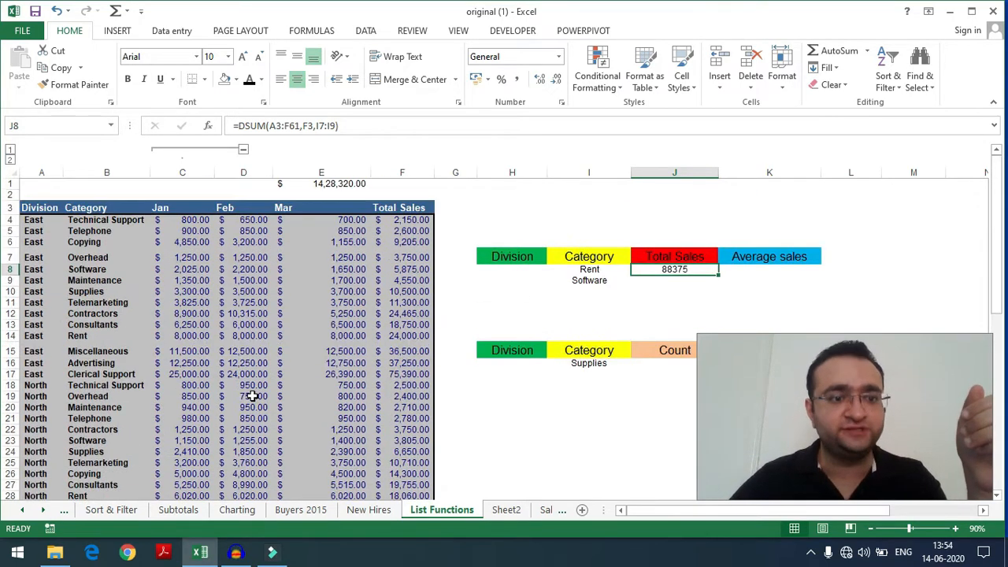
Step: Clear Software from I9 and enter North as the division criterion in H8
{"action": "left_click", "coordinate": [614, 285]}
{"action": "key", "text": "Delete"}
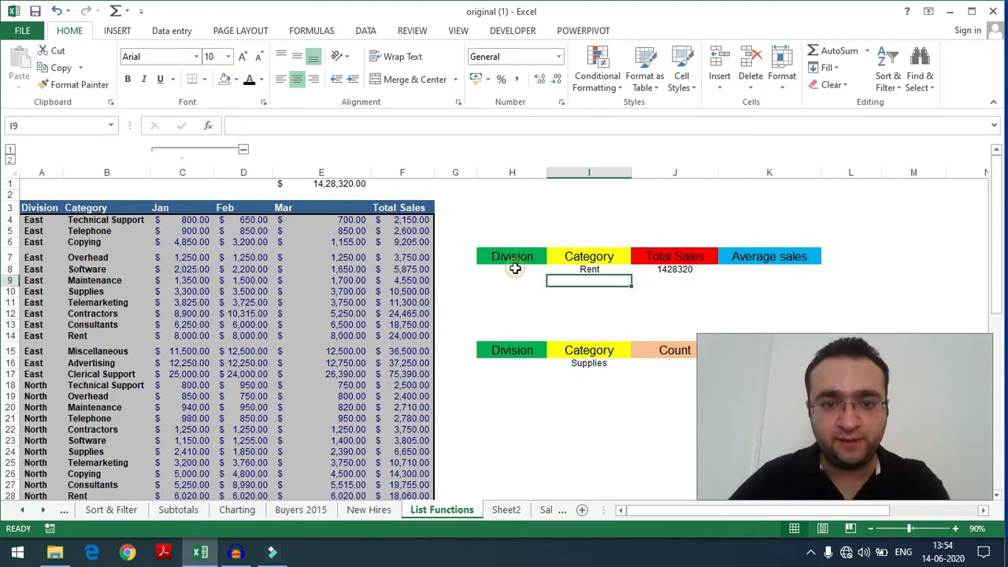
{"action": "left_click", "coordinate": [516, 268]}
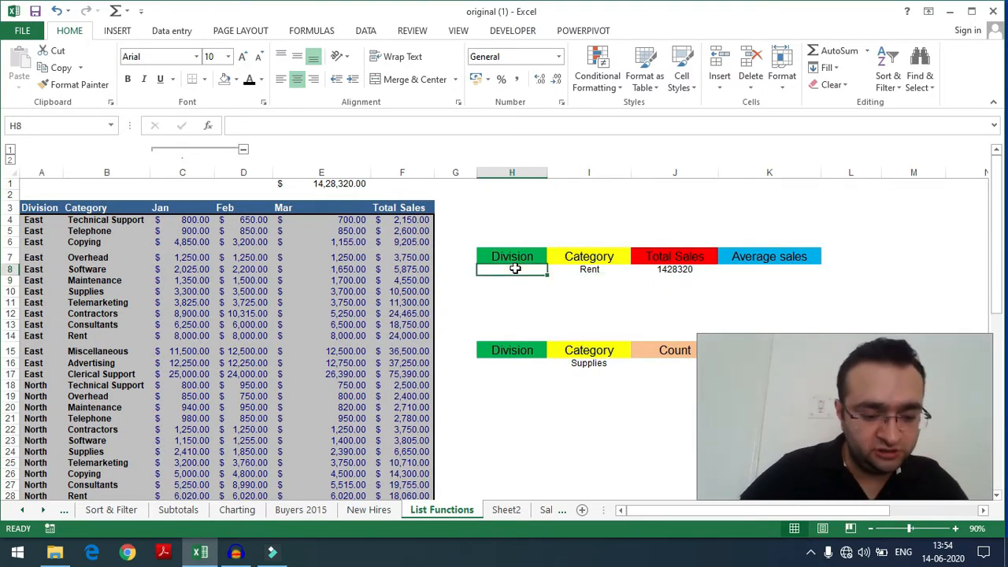
{"action": "type", "text": "North"}
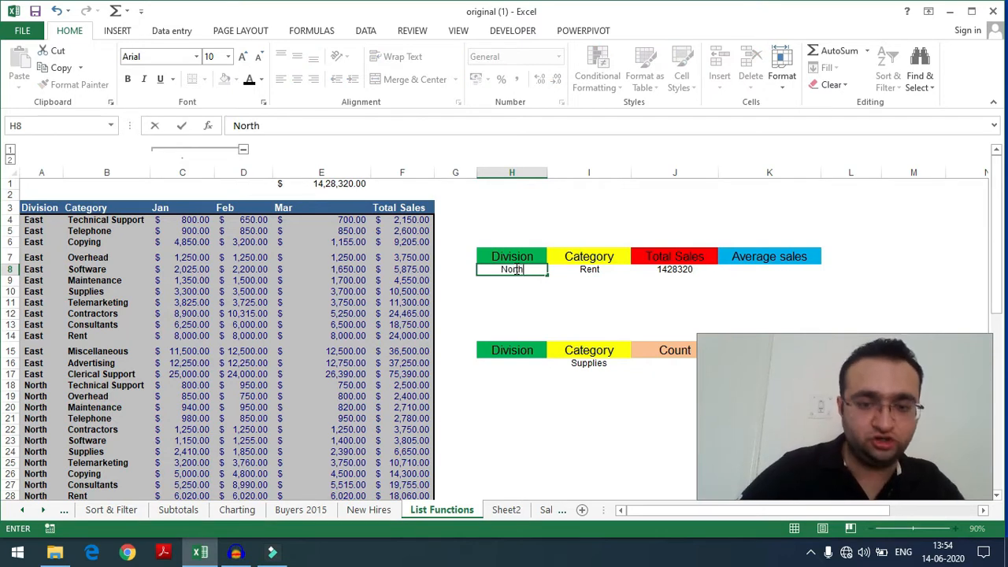
{"action": "left_click", "coordinate": [572, 303]}
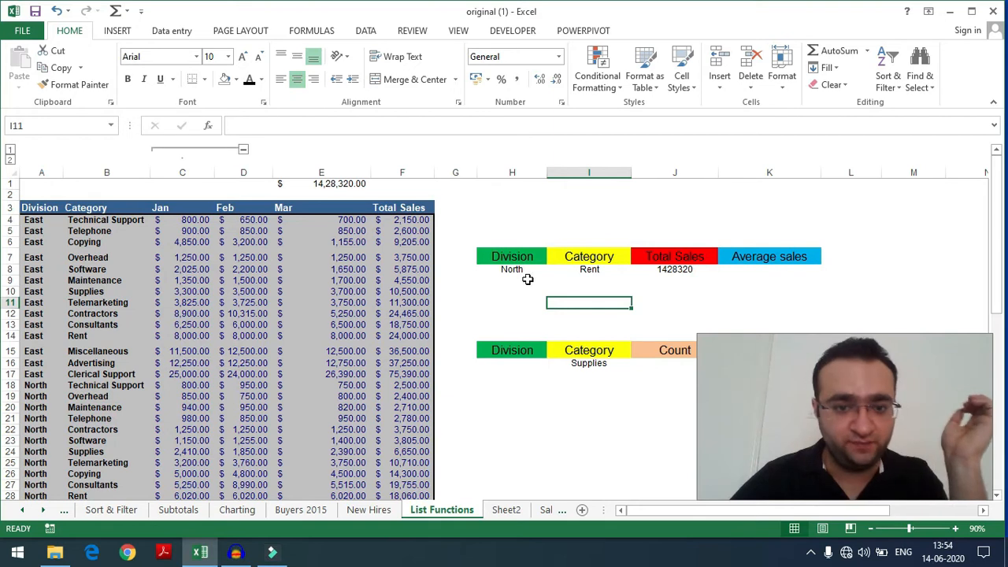
{"action": "left_click", "coordinate": [580, 290]}
Step: Change the criteria of the DSUM formula in J8 to H7:I8, combining division and category
{"action": "left_click", "coordinate": [672, 269]}
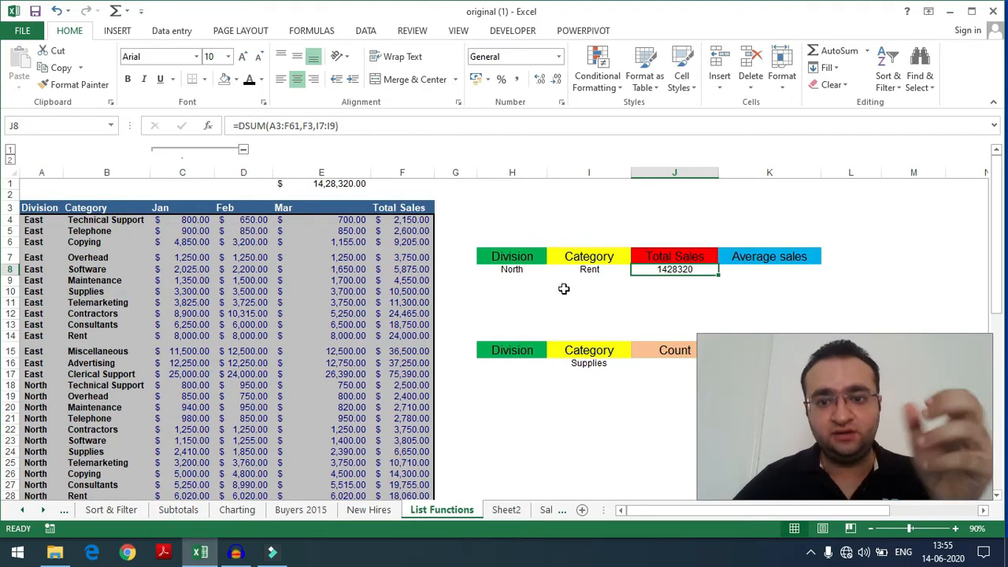
{"action": "left_click", "coordinate": [208, 126]}
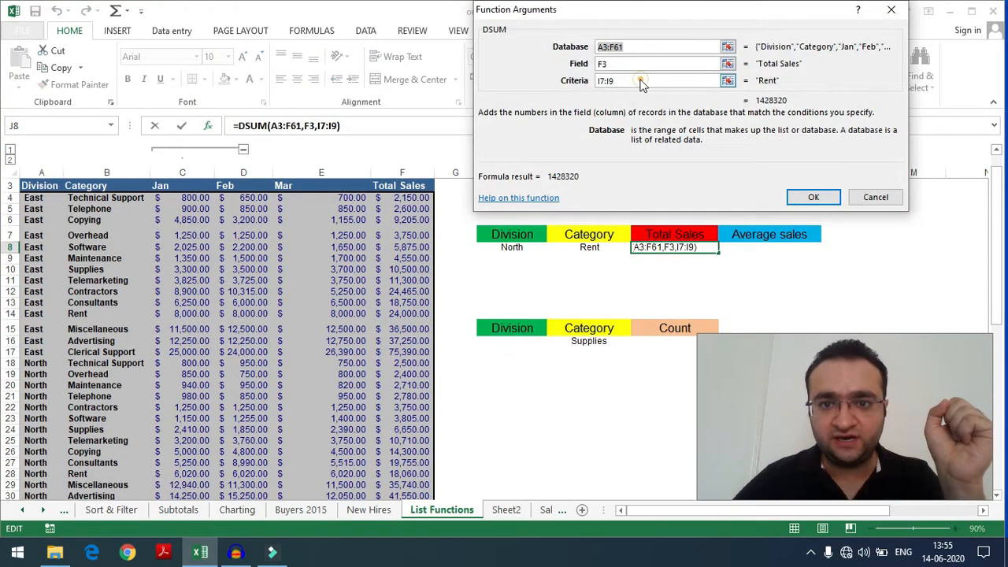
{"action": "left_click", "coordinate": [640, 81]}
{"action": "left_click_drag", "start_coordinate": [513, 236], "coordinate": [581, 245]}
{"action": "left_click", "coordinate": [830, 198]}
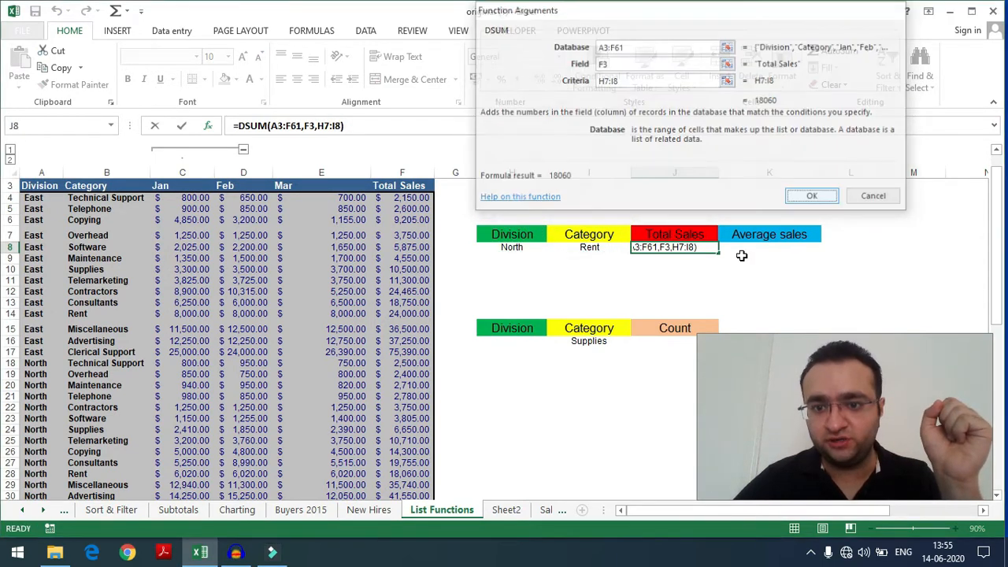
{"action": "left_click", "coordinate": [730, 277]}
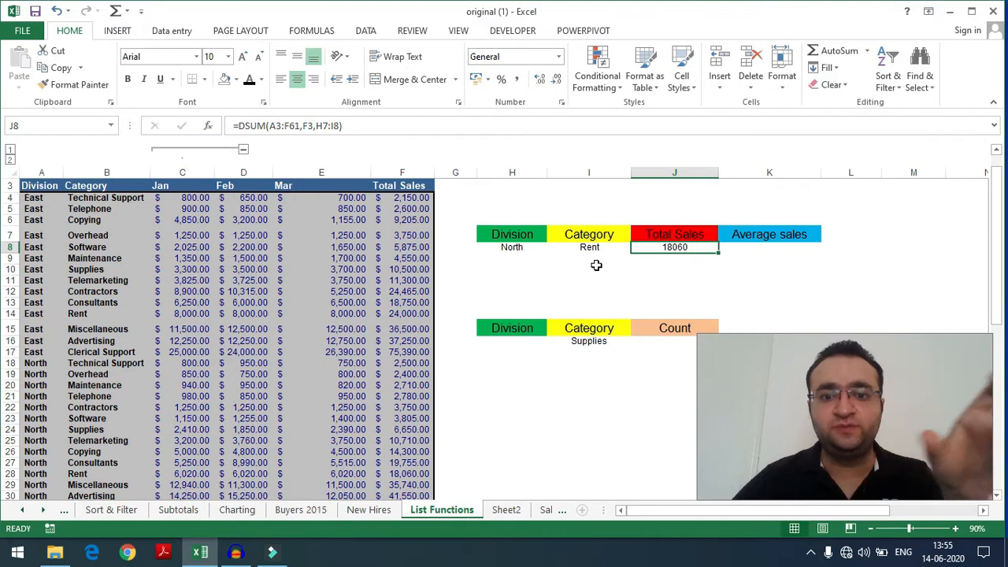
Step: Check the North division's Rent row in the sales table against the DSUM total in J8
{"action": "scroll", "coordinate": [394, 252], "scroll_direction": "down", "scroll_amount": 2}
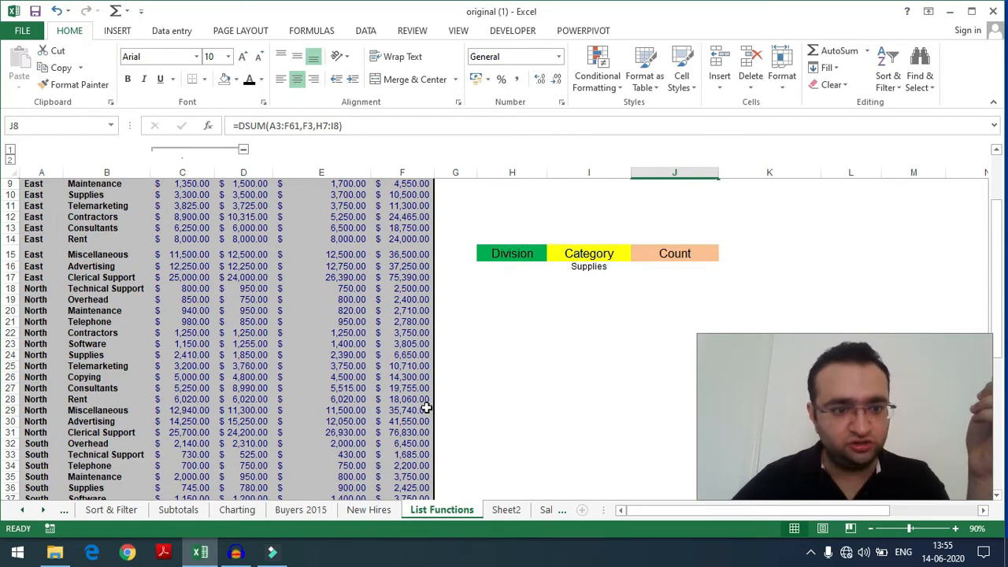
{"action": "scroll", "coordinate": [102, 386], "scroll_direction": "down", "scroll_amount": 3}
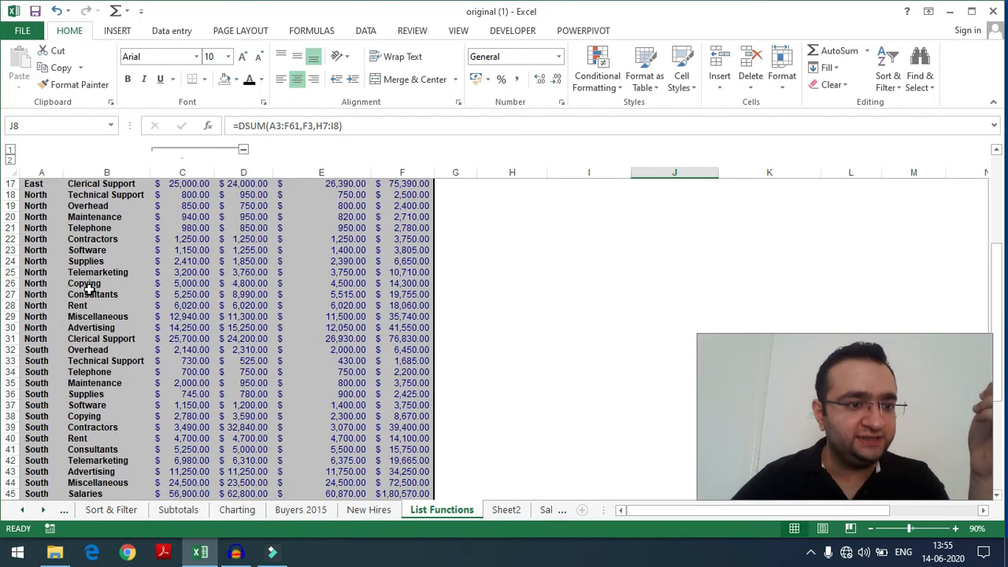
{"action": "scroll", "coordinate": [121, 405], "scroll_direction": "up", "scroll_amount": 4}
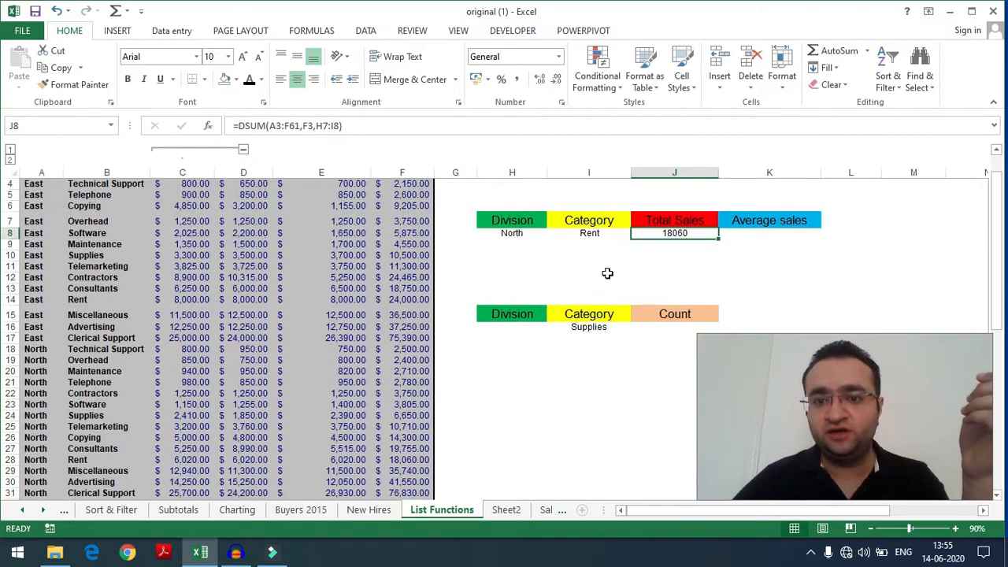
{"action": "left_click", "coordinate": [675, 268]}
{"action": "left_click", "coordinate": [675, 243]}
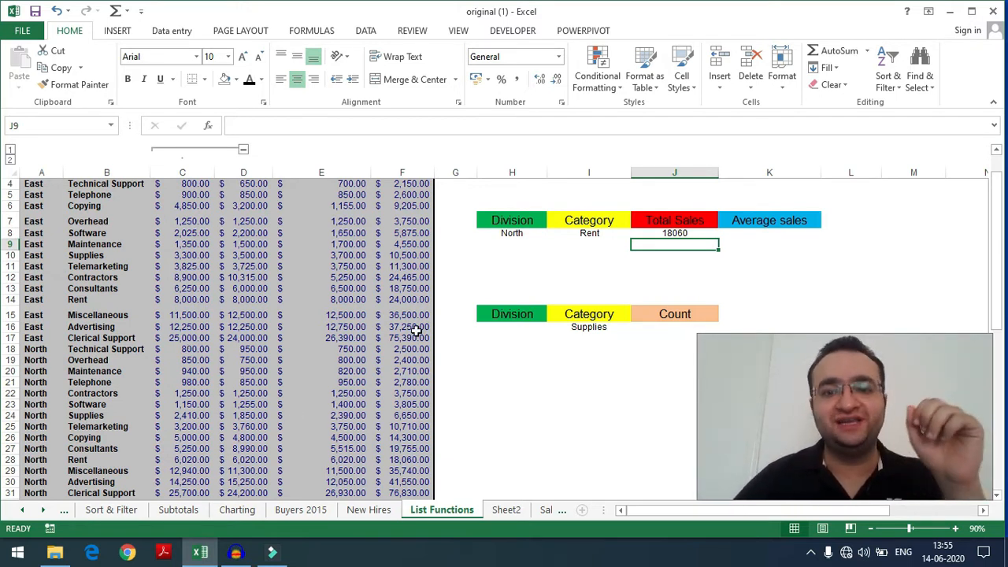
Step: Add a second criteria row with North as the division in H9 and Software as the category in I9
{"action": "left_click", "coordinate": [626, 258]}
{"action": "left_click", "coordinate": [592, 246]}
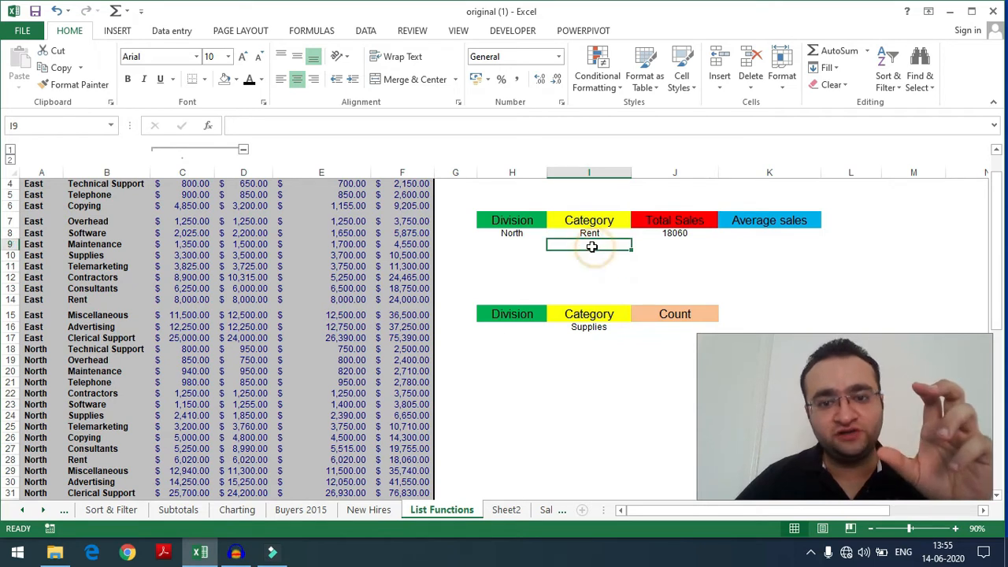
{"action": "left_click", "coordinate": [543, 257]}
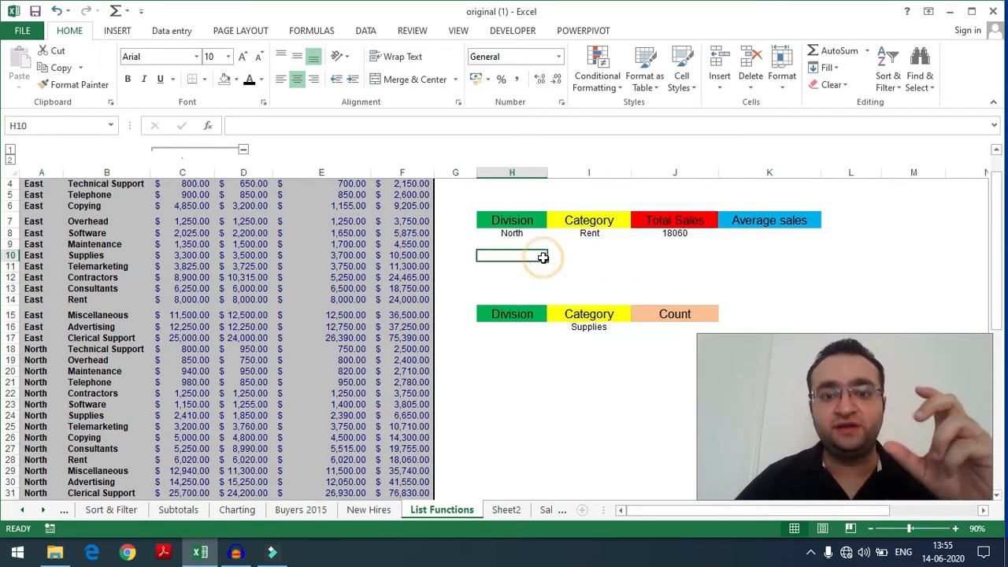
{"action": "left_click", "coordinate": [583, 246]}
{"action": "left_click", "coordinate": [516, 245]}
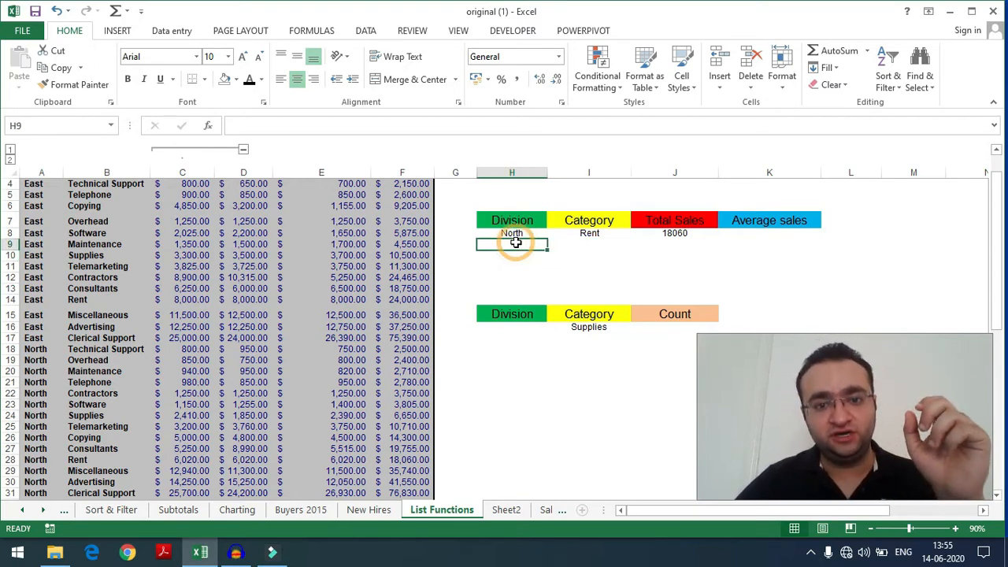
{"action": "type", "text": "North"}
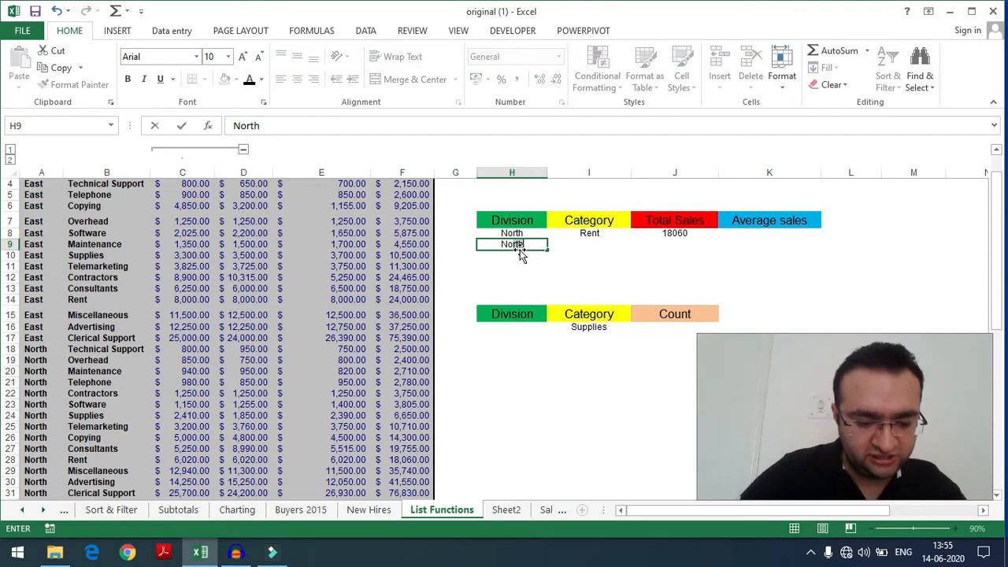
{"action": "left_click", "coordinate": [600, 241]}
{"action": "type", "text": "Software"}
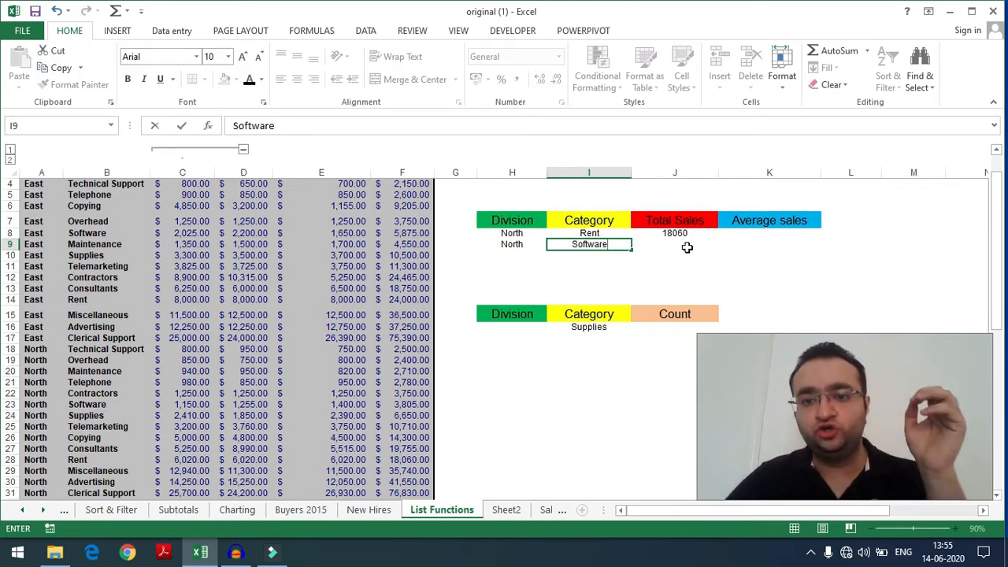
{"action": "left_click", "coordinate": [685, 247]}
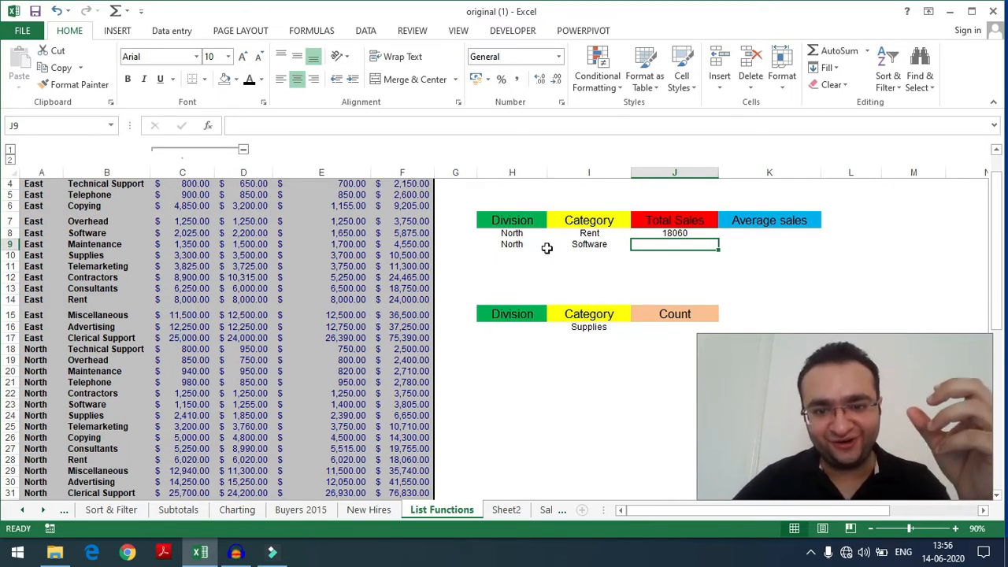
Step: Extend the criteria of the DSUM formula in J8 to H7:I9 to include both division and category rows
{"action": "left_click", "coordinate": [668, 234]}
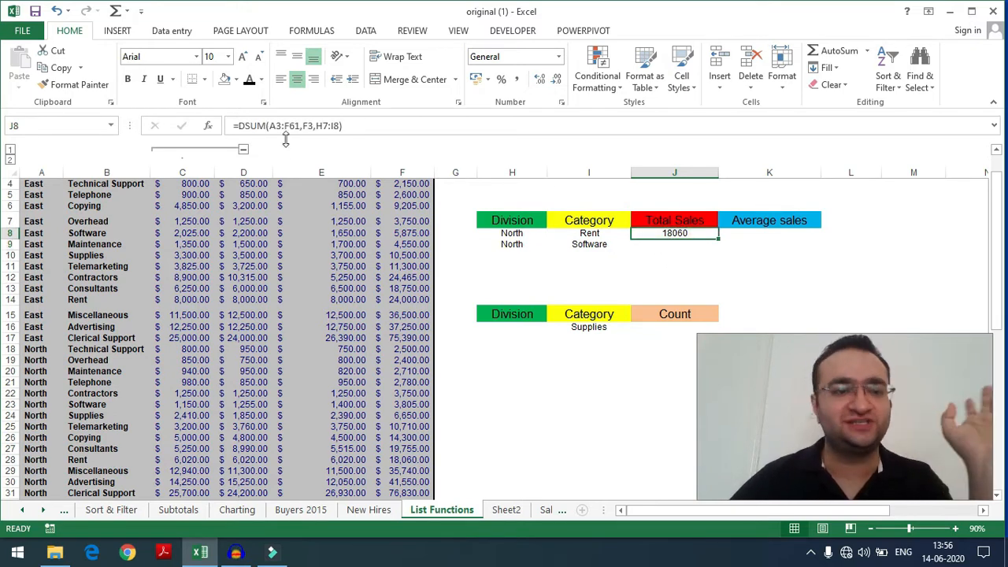
{"action": "left_click", "coordinate": [207, 126]}
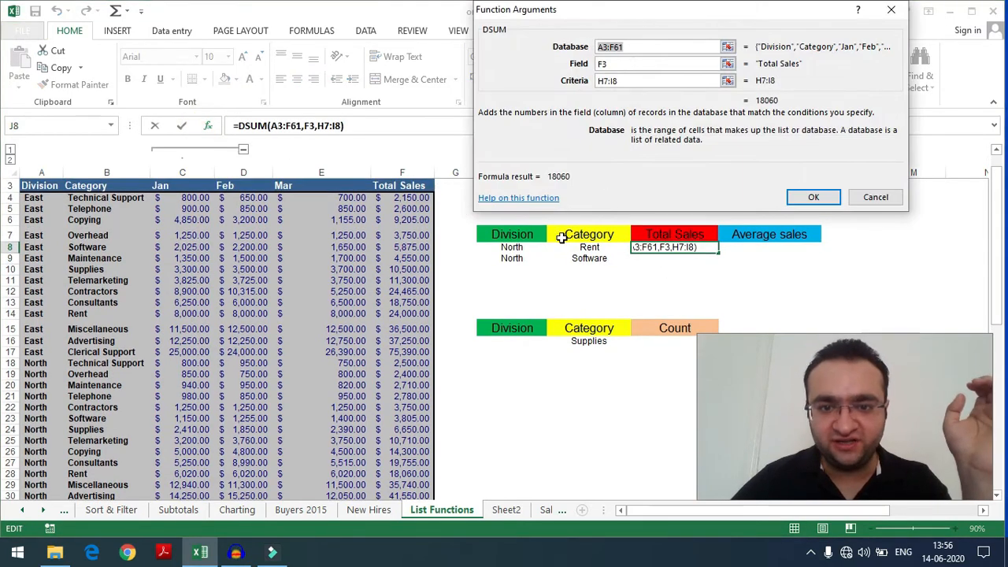
{"action": "left_click_drag", "start_coordinate": [626, 82], "coordinate": [584, 86]}
{"action": "left_click_drag", "start_coordinate": [503, 235], "coordinate": [576, 260]}
{"action": "key", "text": "Return"}
{"action": "left_click", "coordinate": [721, 260]}
{"action": "left_click", "coordinate": [672, 236]}
{"action": "key", "text": "Down"}
{"action": "key", "text": "Down"}
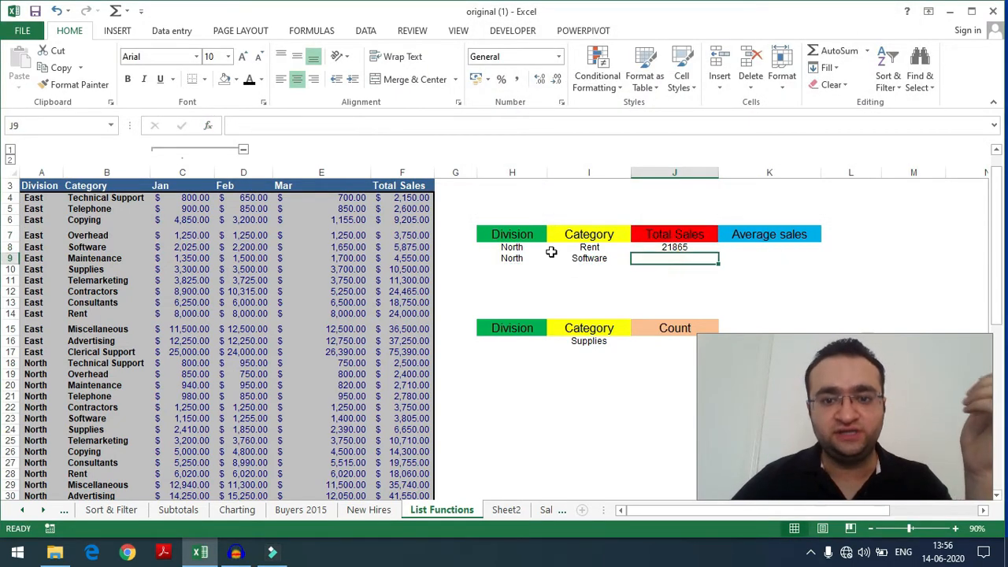
Step: Review the criteria range in the DSUM arguments of J8, and select cell K8 under Average sales
{"action": "left_click", "coordinate": [696, 272]}
{"action": "left_click", "coordinate": [679, 247]}
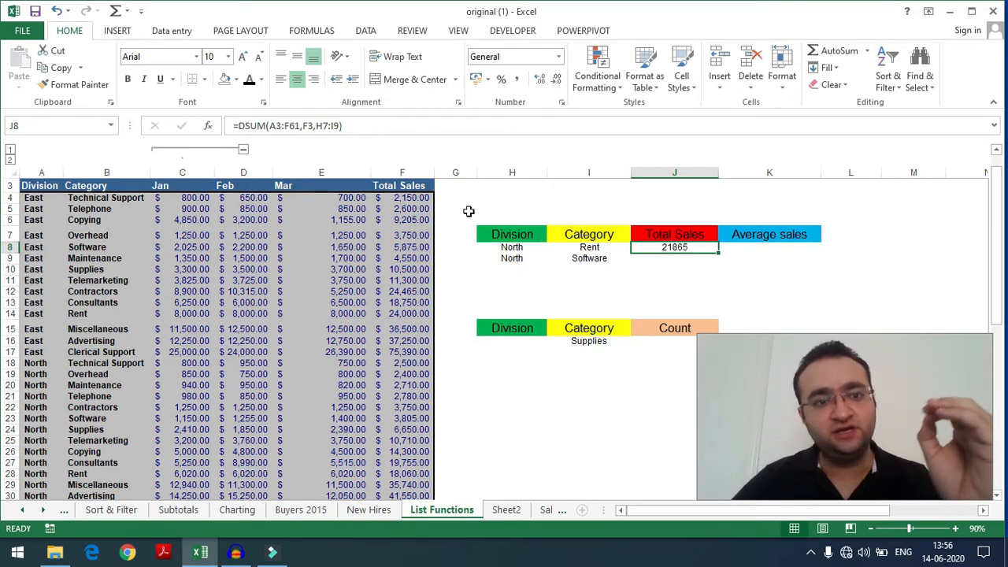
{"action": "left_click", "coordinate": [209, 126]}
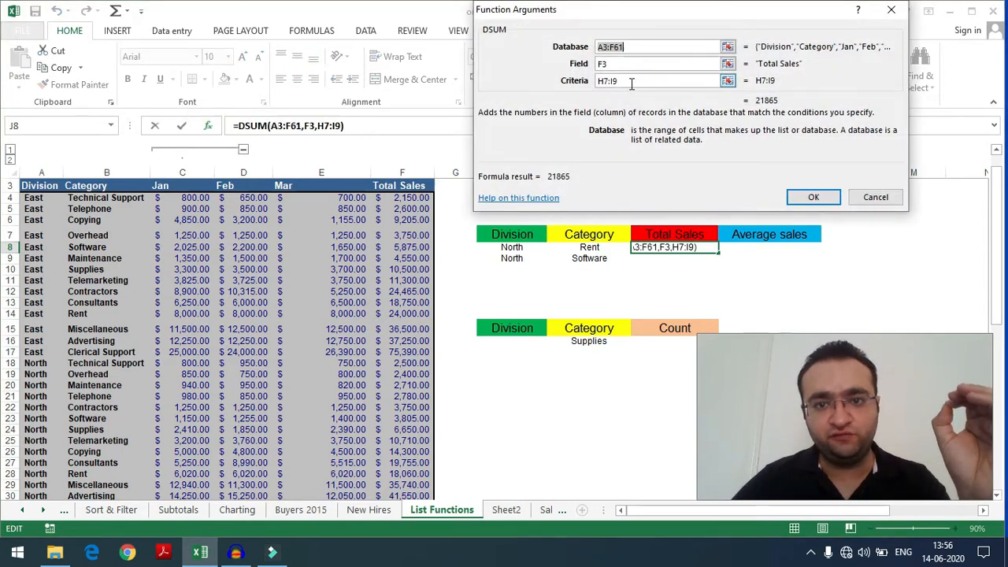
{"action": "left_click", "coordinate": [631, 82]}
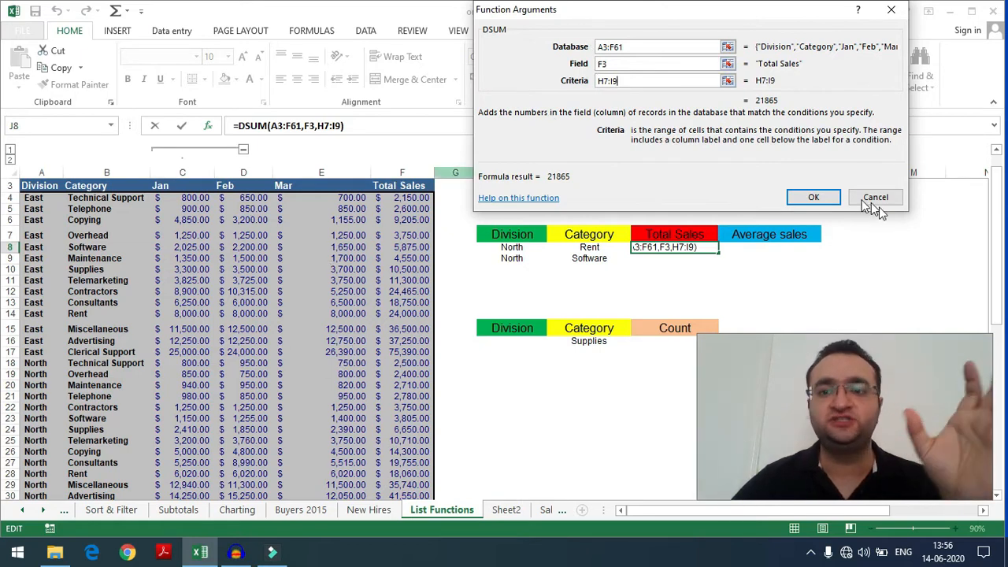
{"action": "left_click", "coordinate": [814, 197]}
{"action": "left_click", "coordinate": [766, 249]}
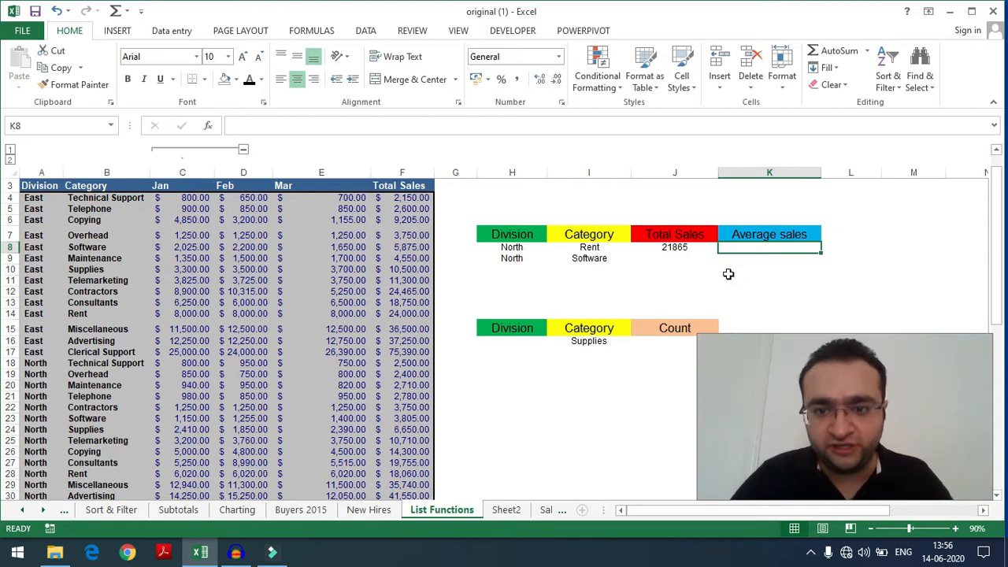
Step: Clear the category in I9 and the division criteria in H8 and H9, keeping only Rent in I8
{"action": "left_click", "coordinate": [595, 259]}
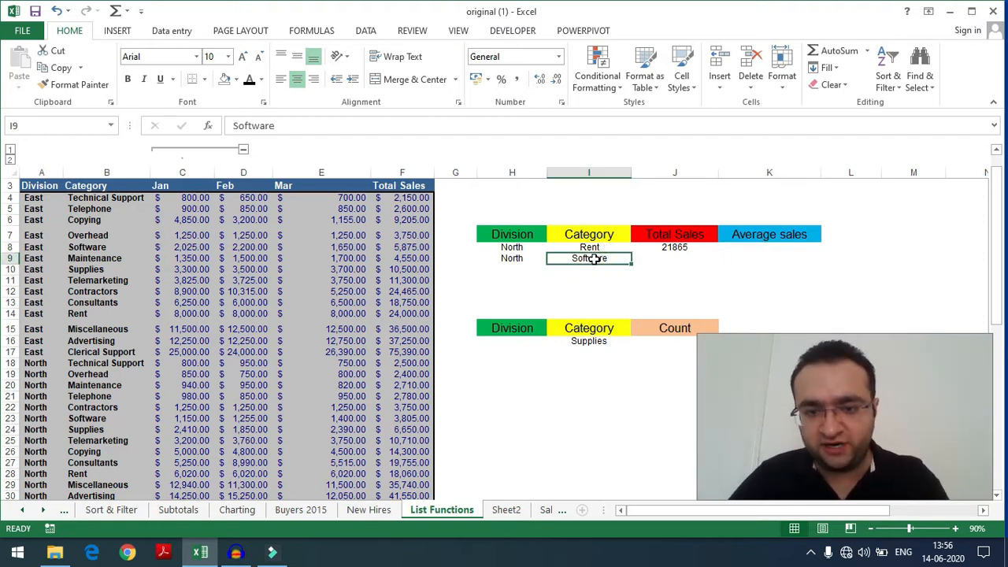
{"action": "key", "text": "Delete"}
{"action": "left_click", "coordinate": [519, 248]}
{"action": "key", "text": "Delete"}
{"action": "left_click", "coordinate": [522, 258]}
{"action": "key", "text": "Delete"}
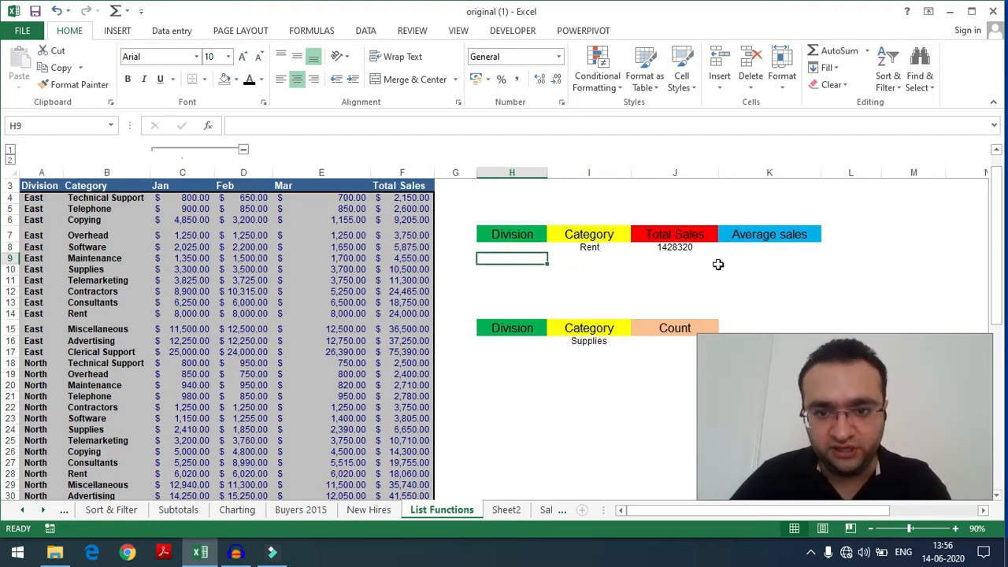
Step: Start a DAVERAGE formula in K8 under Average sales with the sales table A3:F61 as its database
{"action": "left_click", "coordinate": [755, 256]}
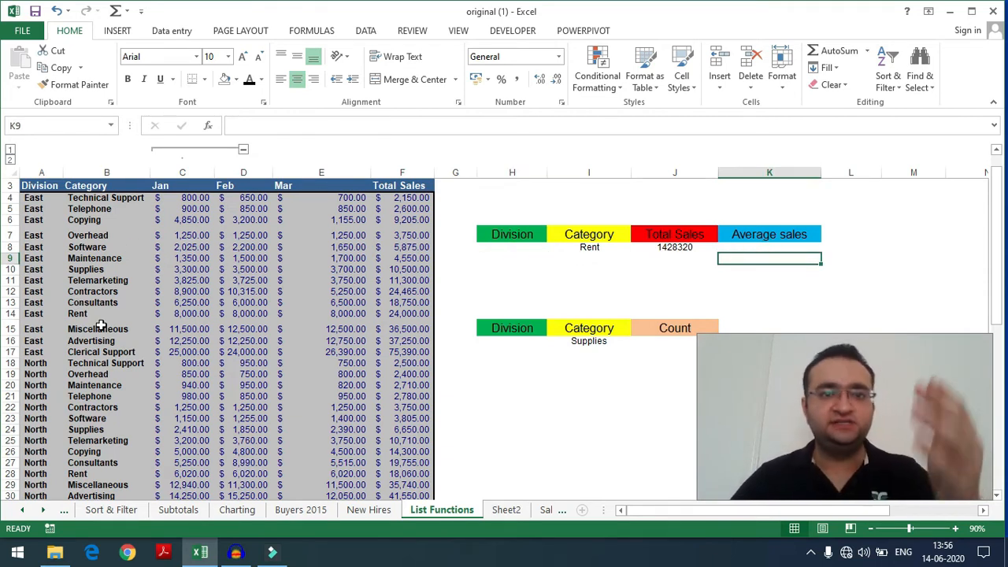
{"action": "left_click", "coordinate": [739, 249]}
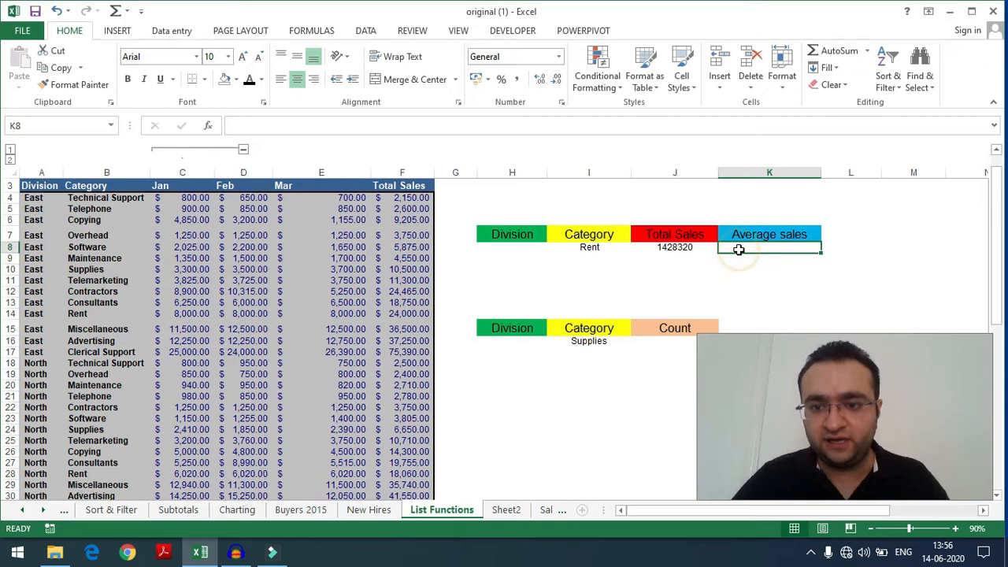
{"action": "type", "text": "=dave"}
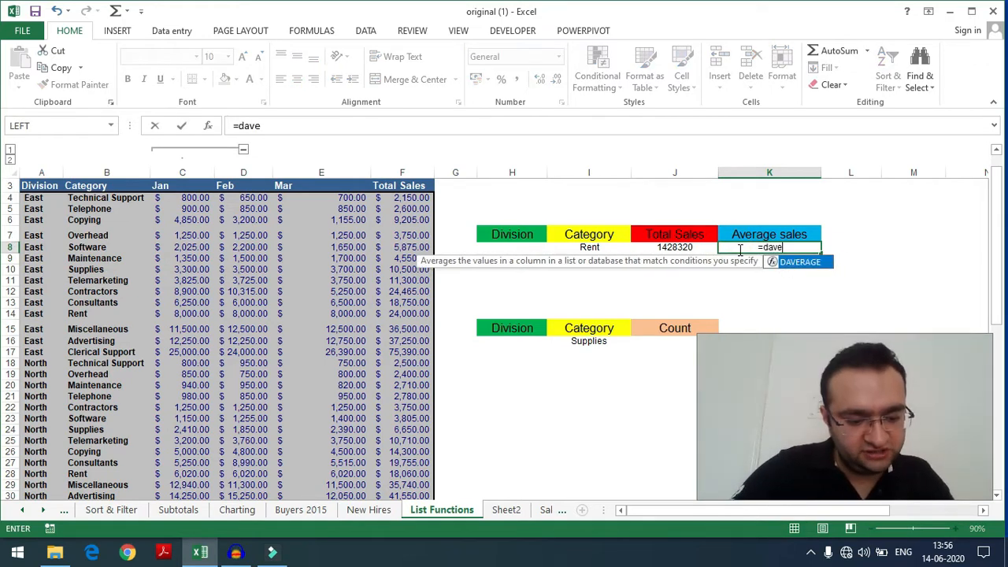
{"action": "type", "text": "rage("}
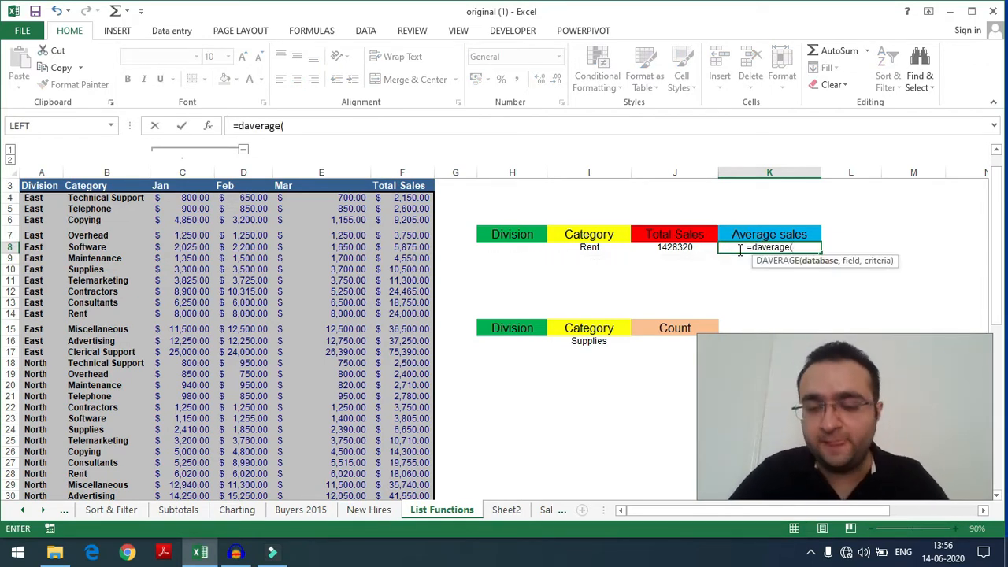
{"action": "left_click", "coordinate": [208, 126]}
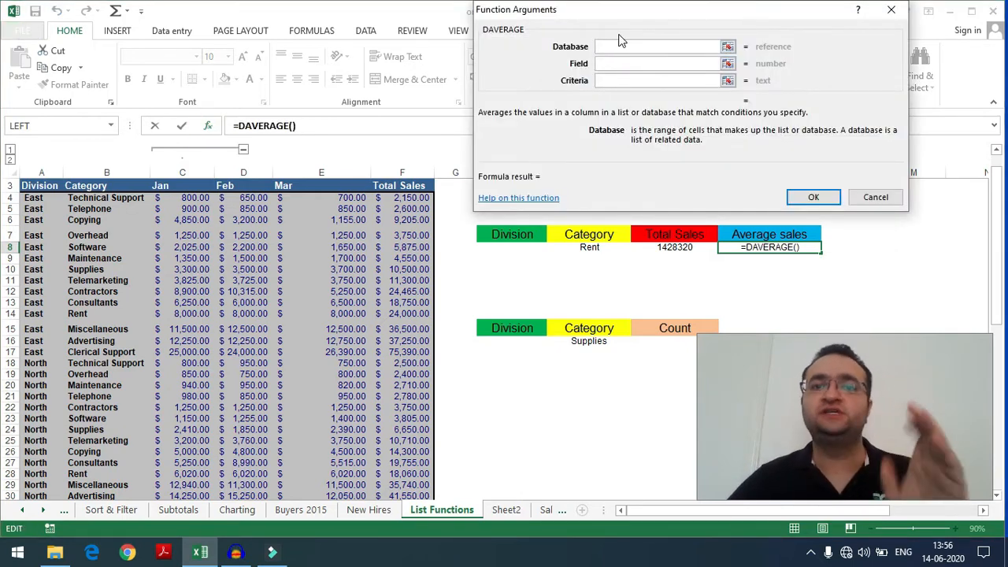
{"action": "left_click", "coordinate": [48, 189]}
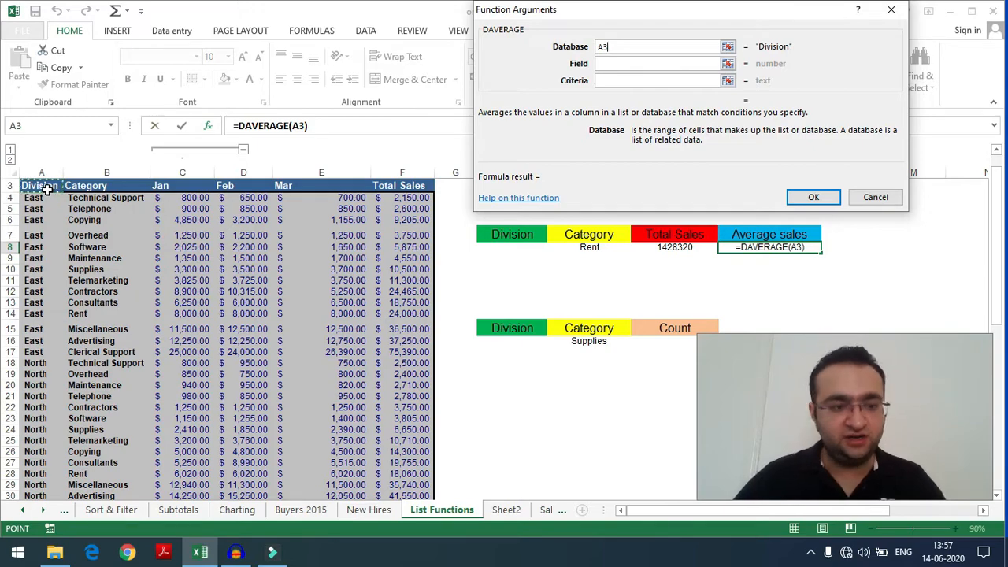
{"action": "key", "text": "ctrl+shift+Down"}
{"action": "key", "text": "ctrl+shift+Right"}
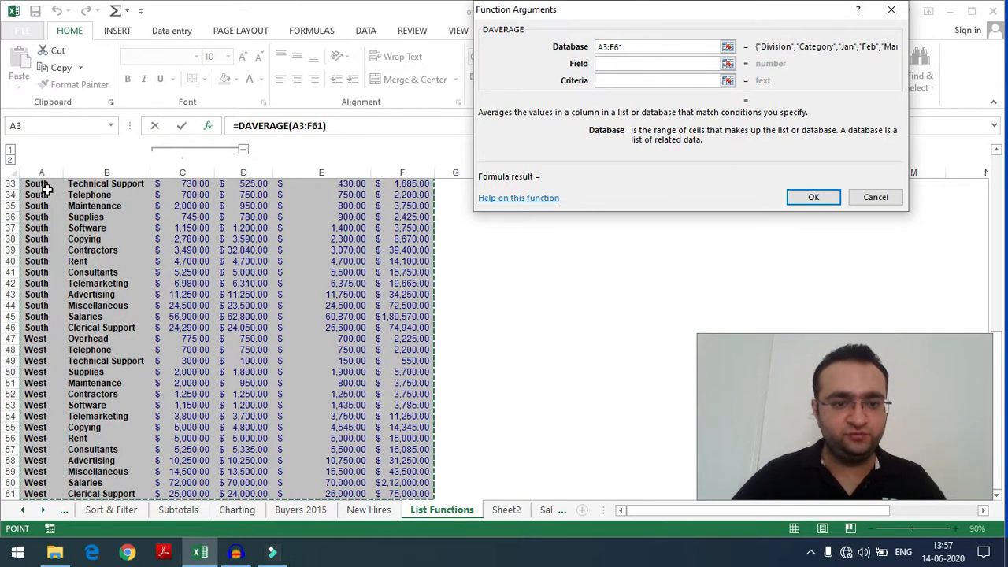
{"action": "scroll", "coordinate": [47, 189], "scroll_direction": "up", "scroll_amount": 10}
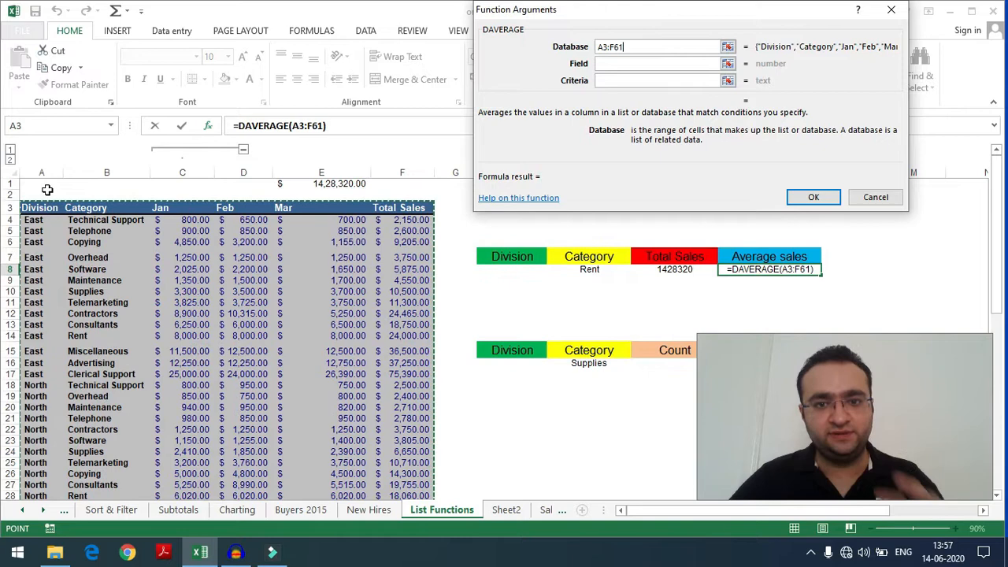
Step: Complete the DAVERAGE formula with the Total Sales header F3 as the field and I7:I8 as the criteria
{"action": "left_click", "coordinate": [607, 65]}
{"action": "left_click", "coordinate": [394, 207]}
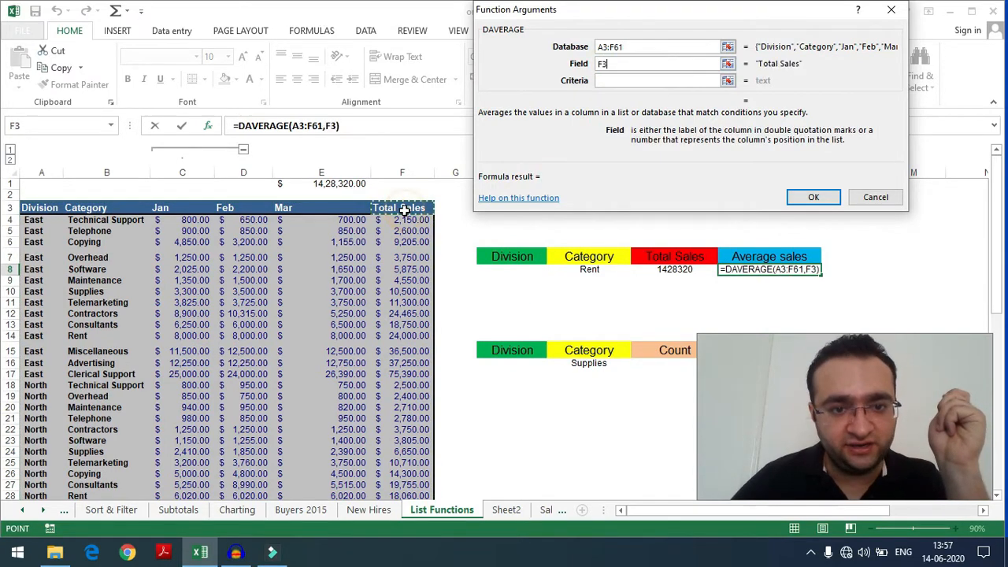
{"action": "left_click", "coordinate": [615, 81]}
{"action": "left_click_drag", "start_coordinate": [589, 256], "coordinate": [600, 266]}
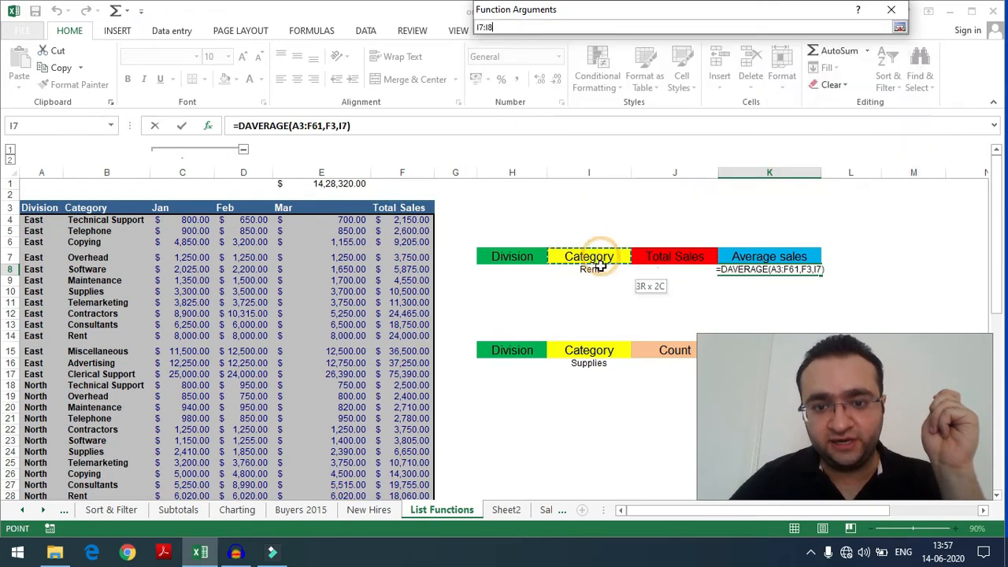
{"action": "left_click", "coordinate": [825, 196]}
Step: Compare the DAVERAGE formula and result in K8 with the DSUM formula and result in J8
{"action": "left_click", "coordinate": [866, 268]}
{"action": "left_click", "coordinate": [787, 268]}
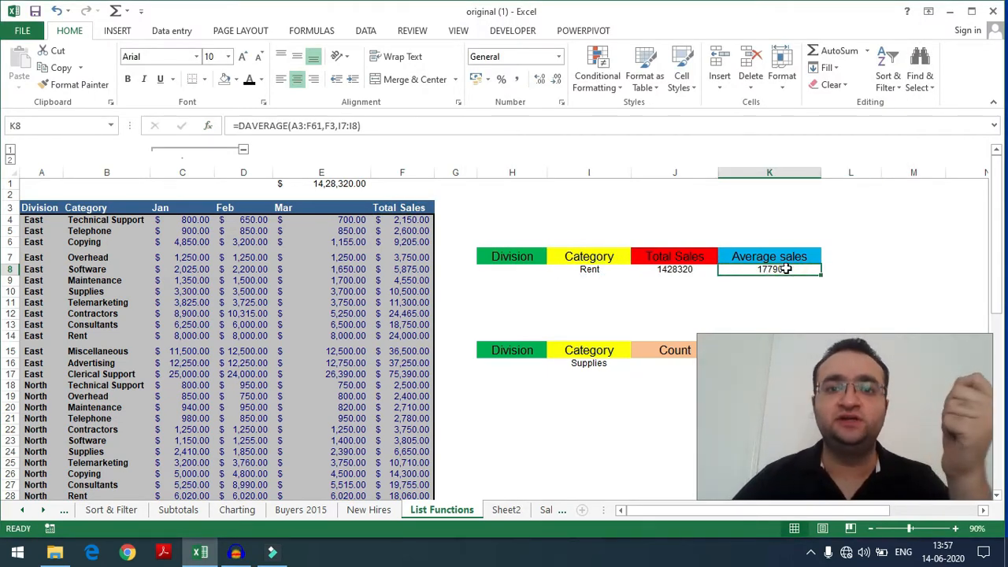
{"action": "left_click", "coordinate": [686, 269]}
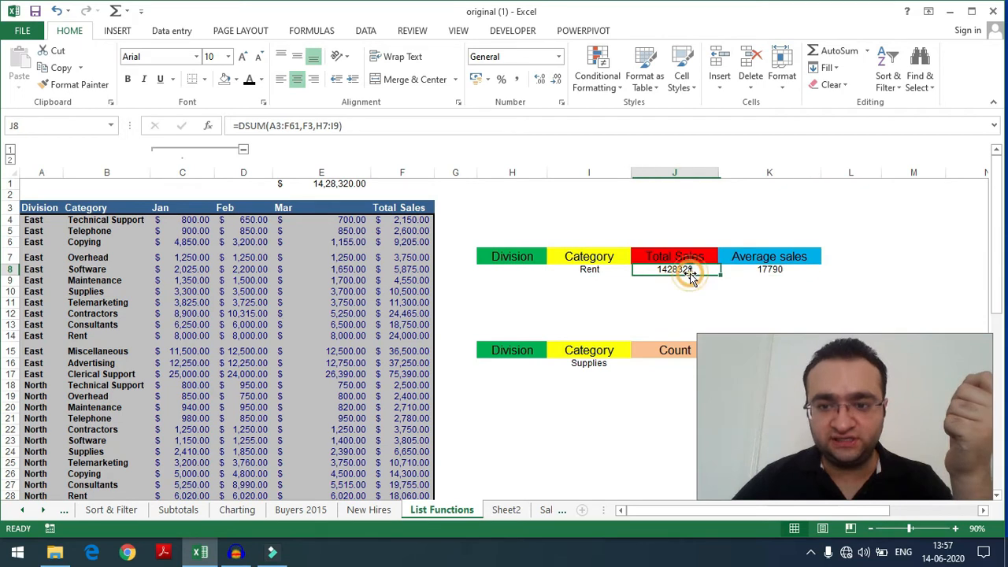
{"action": "left_click", "coordinate": [773, 269]}
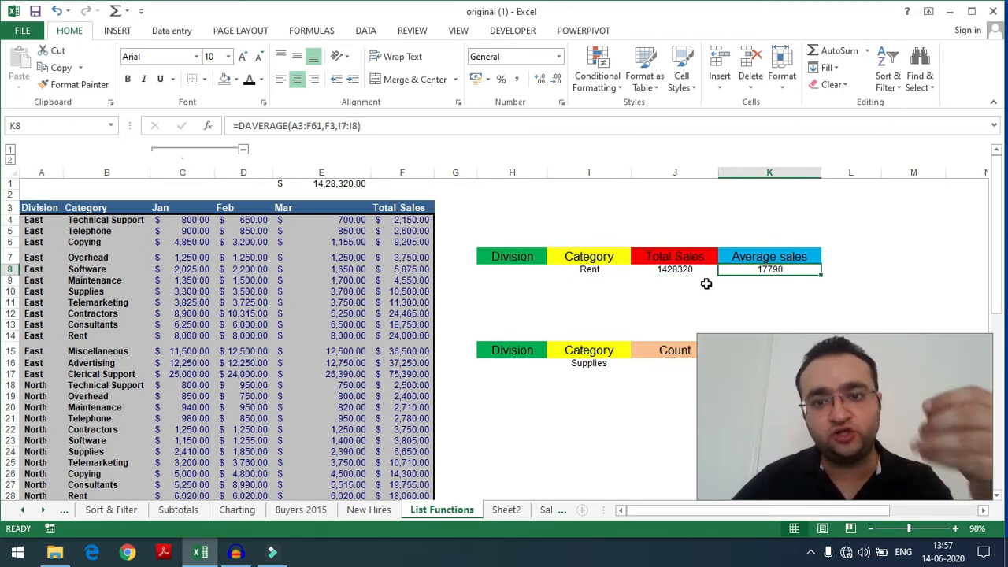
{"action": "left_click", "coordinate": [690, 270]}
{"action": "left_click", "coordinate": [770, 270]}
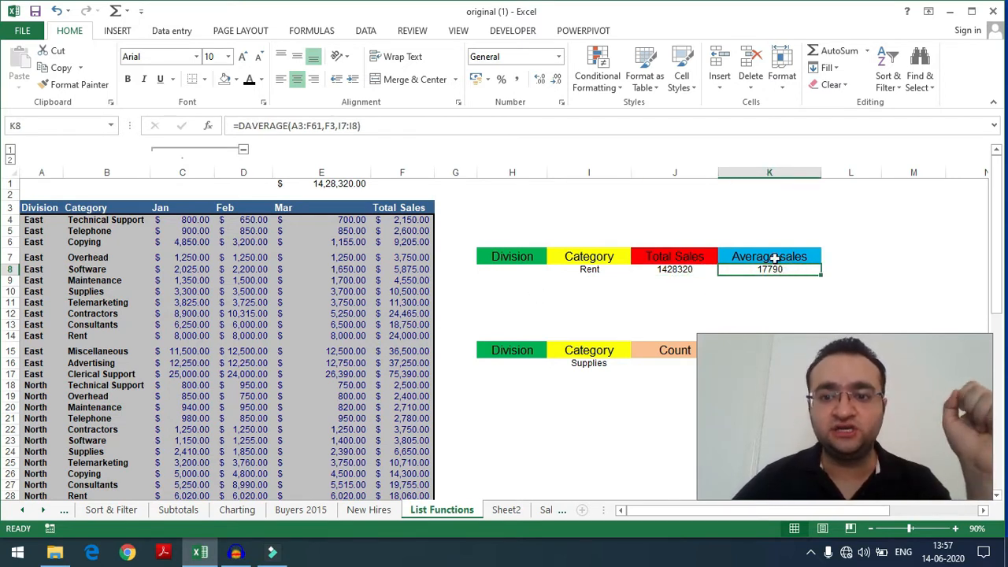
Step: Review the database, field and criteria arguments of the DAVERAGE formula in K8
{"action": "left_click", "coordinate": [205, 129]}
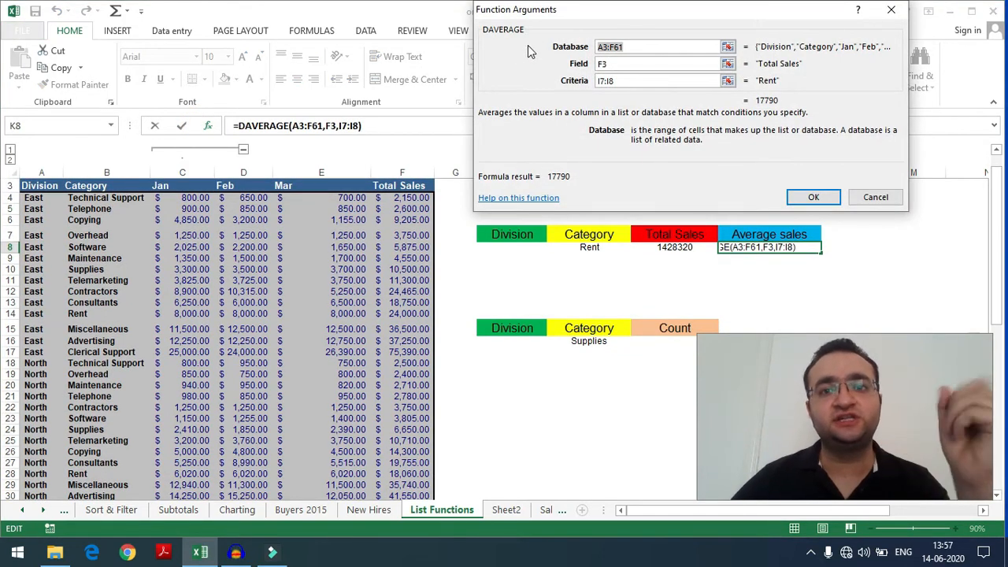
{"action": "scroll", "coordinate": [601, 213], "scroll_direction": "down", "scroll_amount": 1}
{"action": "scroll", "coordinate": [601, 215], "scroll_direction": "up", "scroll_amount": 1}
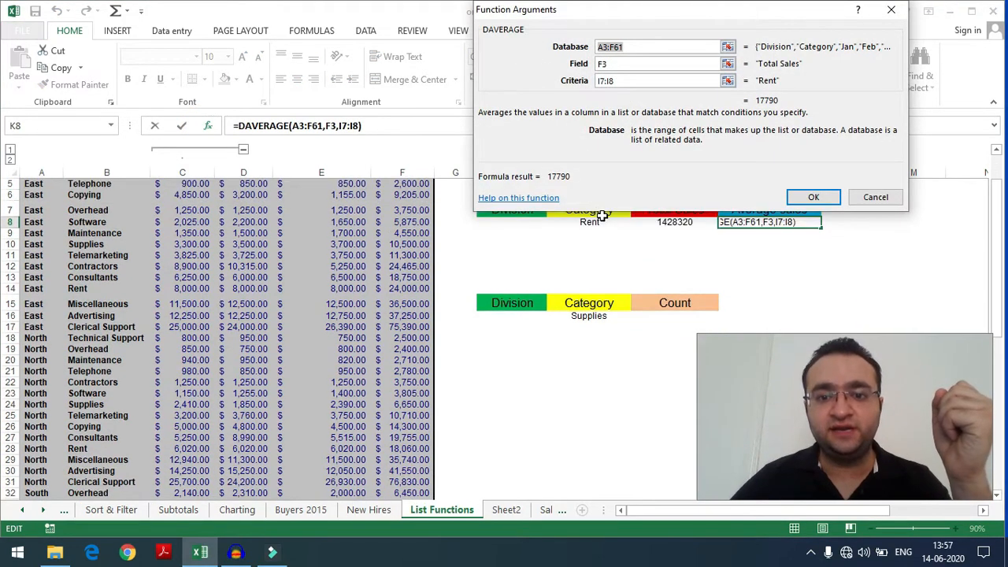
{"action": "scroll", "coordinate": [603, 236], "scroll_direction": "up", "scroll_amount": 2}
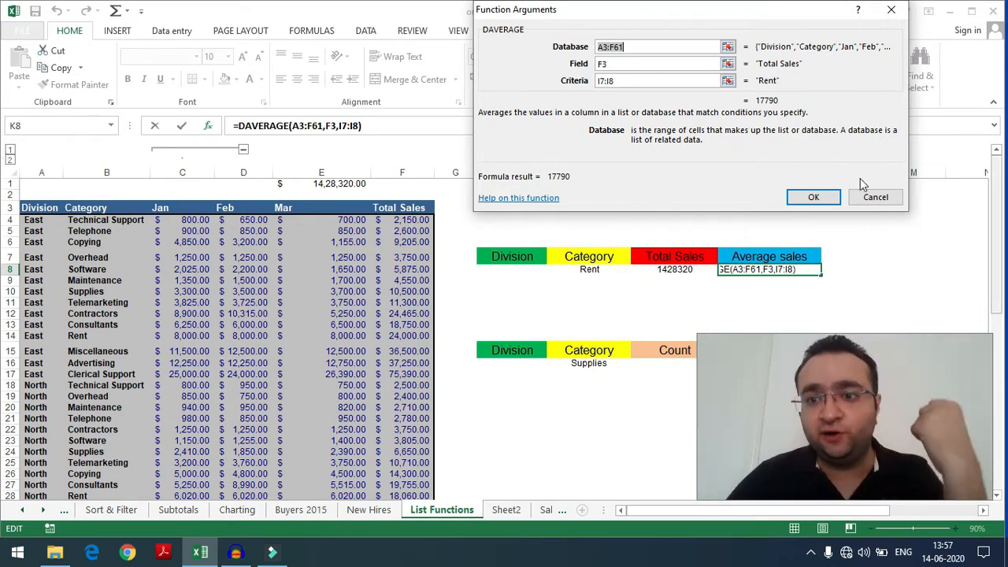
{"action": "left_click", "coordinate": [823, 197]}
Step: Start a DCOUNT formula in J16 under Count and open its function arguments
{"action": "scroll", "coordinate": [788, 260], "scroll_direction": "down", "scroll_amount": 1}
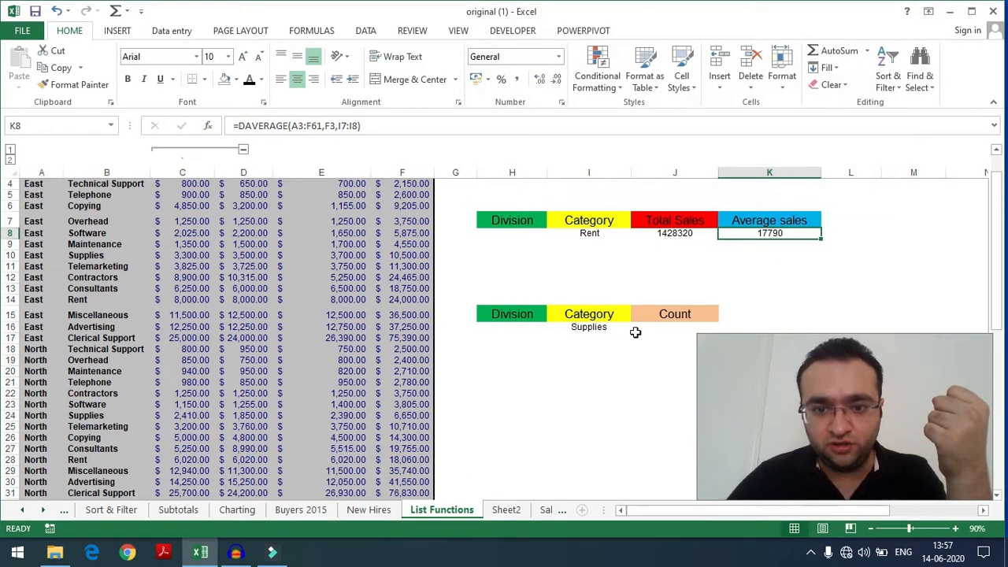
{"action": "left_click", "coordinate": [599, 338]}
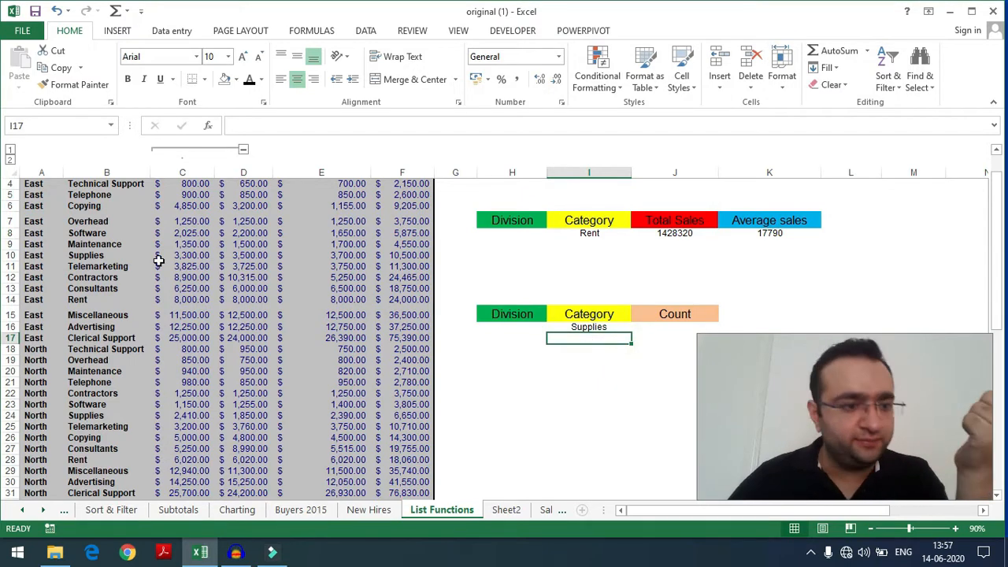
{"action": "scroll", "coordinate": [157, 272], "scroll_direction": "up", "scroll_amount": 1}
{"action": "scroll", "coordinate": [146, 267], "scroll_direction": "down", "scroll_amount": 2}
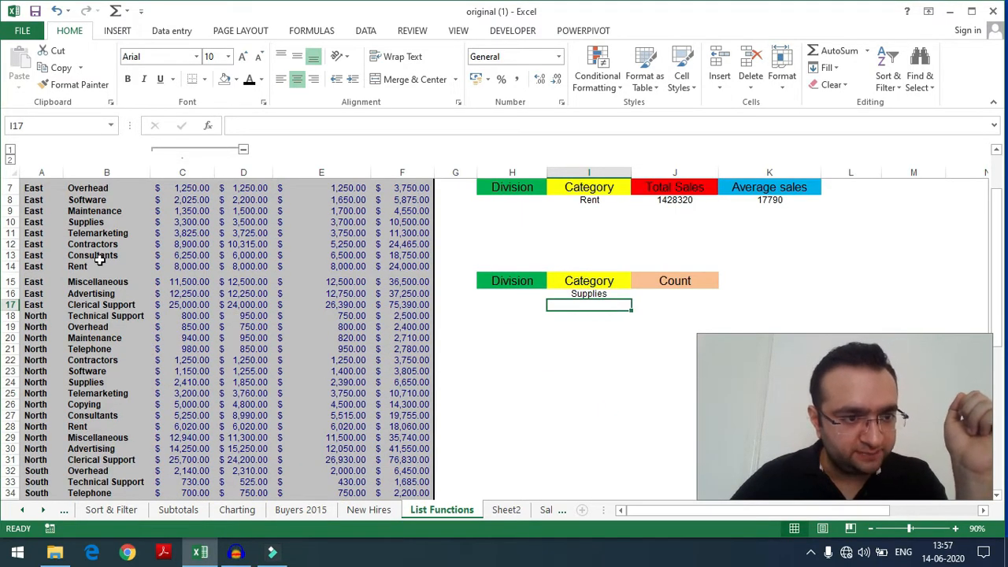
{"action": "scroll", "coordinate": [99, 260], "scroll_direction": "down", "scroll_amount": 1}
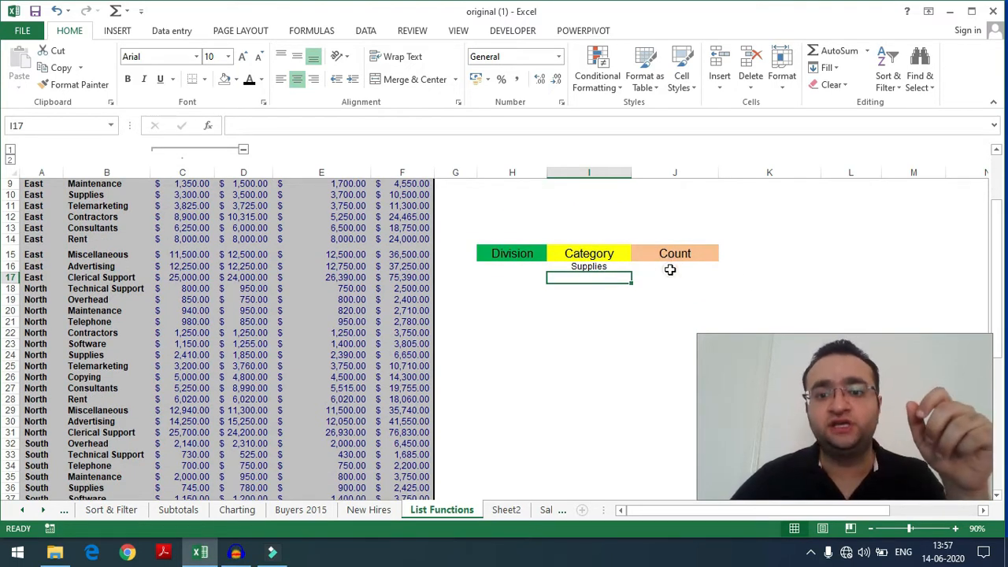
{"action": "left_click", "coordinate": [671, 268]}
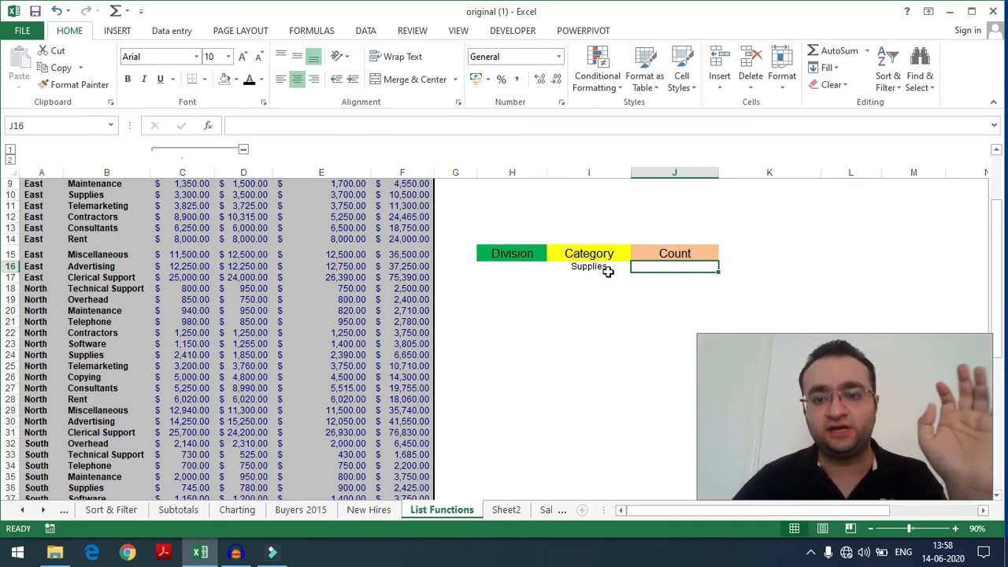
{"action": "type", "text": "=dcount"}
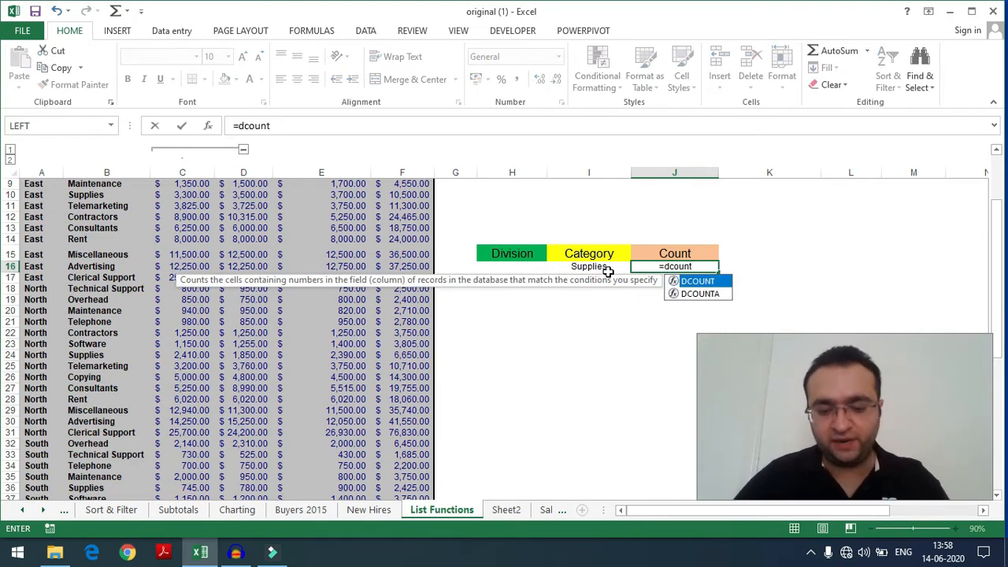
{"action": "type", "text": "("}
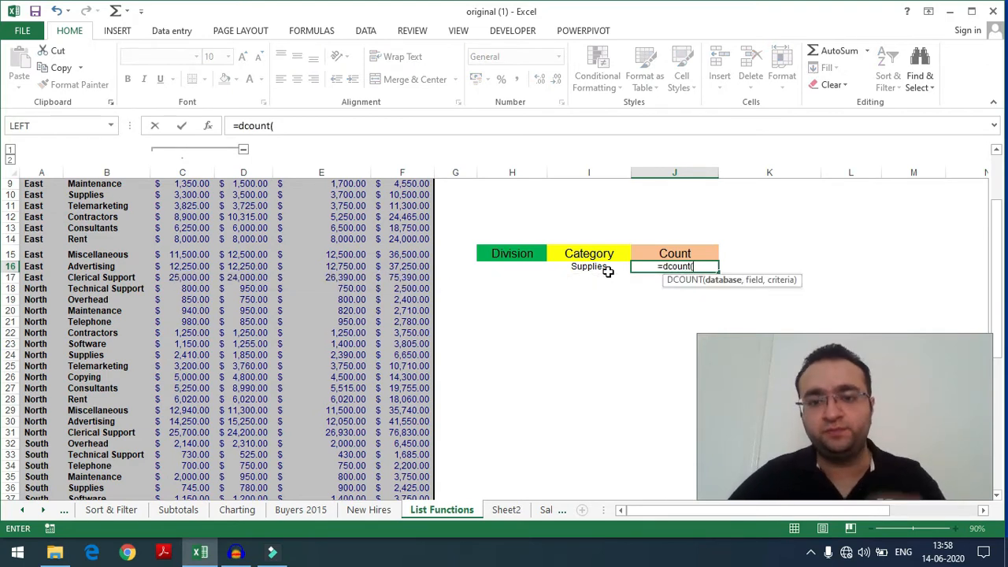
{"action": "left_click", "coordinate": [206, 126]}
{"action": "scroll", "coordinate": [338, 183], "scroll_direction": "up", "scroll_amount": 3}
{"action": "left_click", "coordinate": [50, 207]}
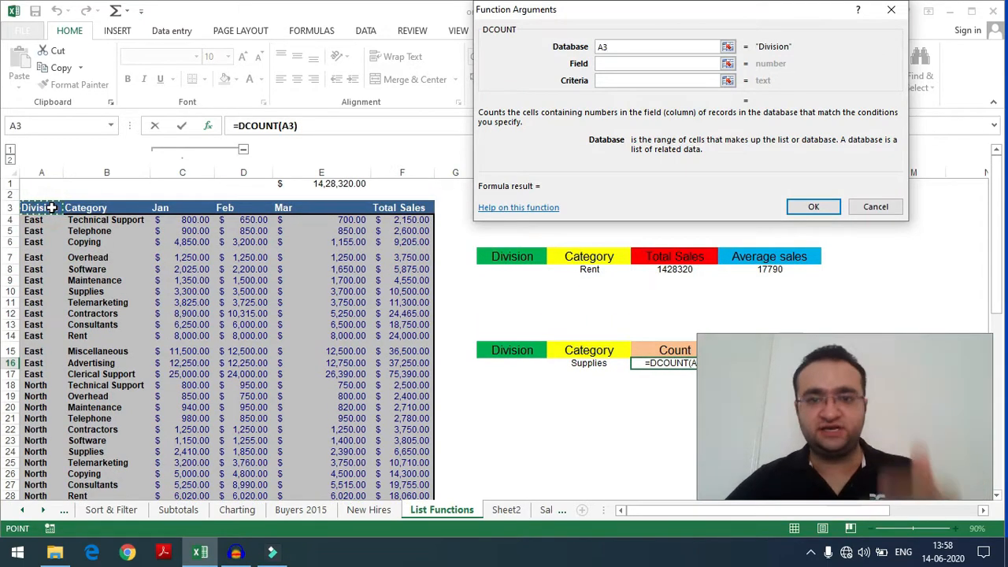
{"action": "key", "text": "BackSpace"}
{"action": "key", "text": "BackSpace"}
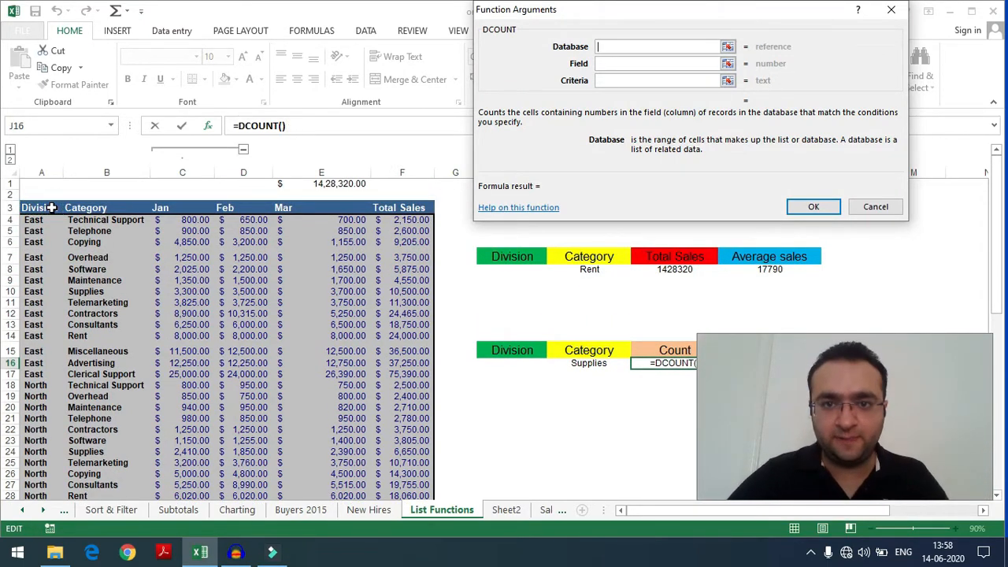
Step: Set the database of the DCOUNT formula to the whole sales table, A3:F61
{"action": "left_click", "coordinate": [49, 208]}
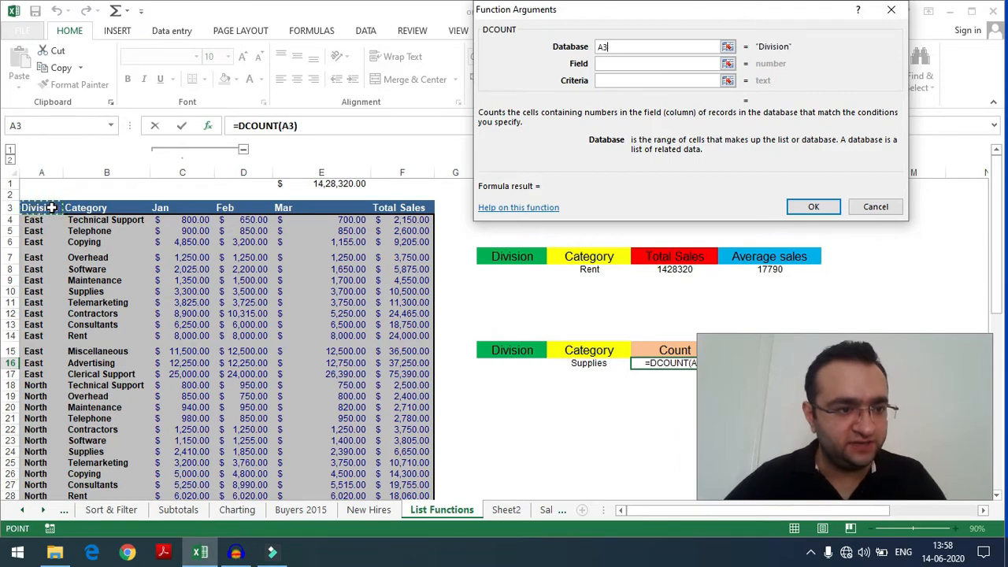
{"action": "key", "text": "ctrl+shift+Down"}
{"action": "key", "text": "ctrl+shift+Right"}
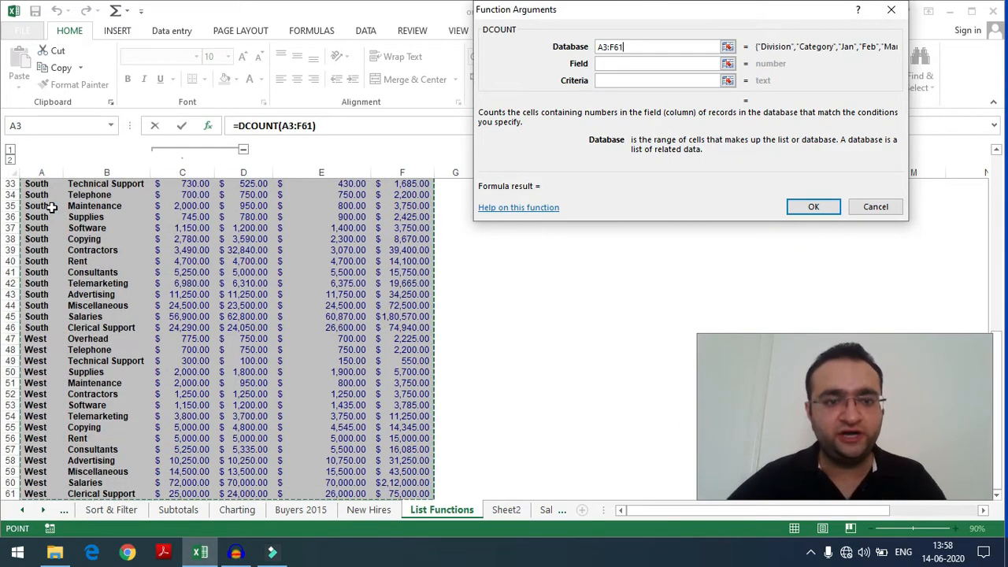
{"action": "scroll", "coordinate": [50, 207], "scroll_direction": "up", "scroll_amount": 5}
{"action": "scroll", "coordinate": [50, 207], "scroll_direction": "up", "scroll_amount": 5}
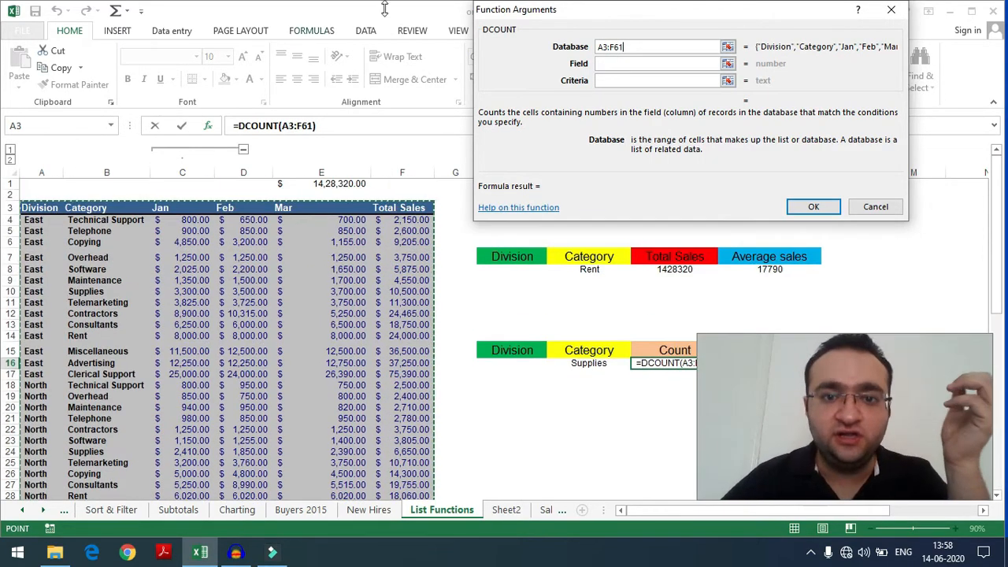
Step: Complete the DCOUNT formula in J16 with F3 as the field and the Supplies category I15:I16 as the criteria
{"action": "left_click", "coordinate": [616, 66]}
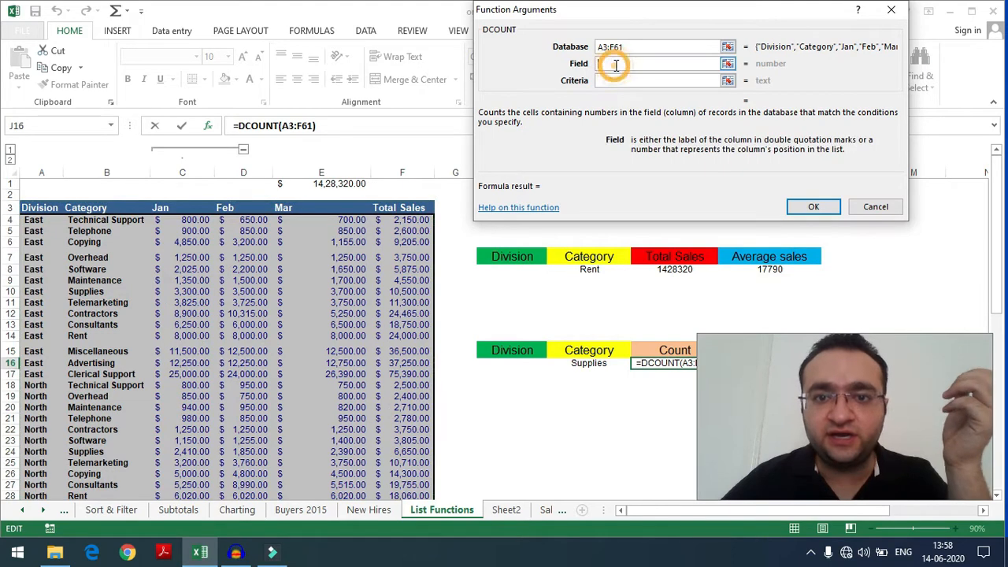
{"action": "left_click", "coordinate": [428, 208]}
{"action": "left_click", "coordinate": [634, 82]}
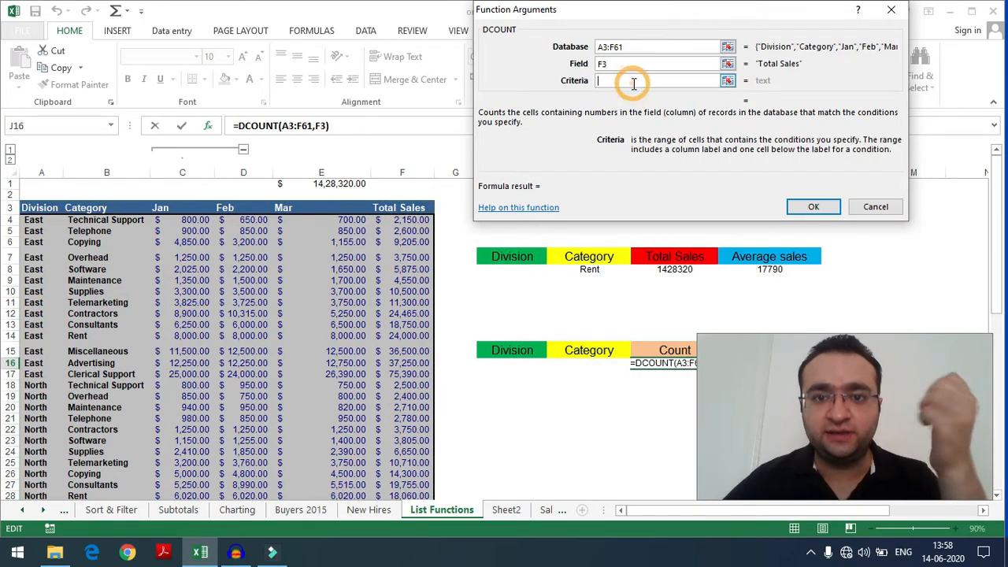
{"action": "scroll", "coordinate": [597, 284], "scroll_direction": "down", "scroll_amount": 2}
{"action": "left_click_drag", "start_coordinate": [590, 293], "coordinate": [596, 305]}
{"action": "scroll", "coordinate": [598, 299], "scroll_direction": "up", "scroll_amount": 2}
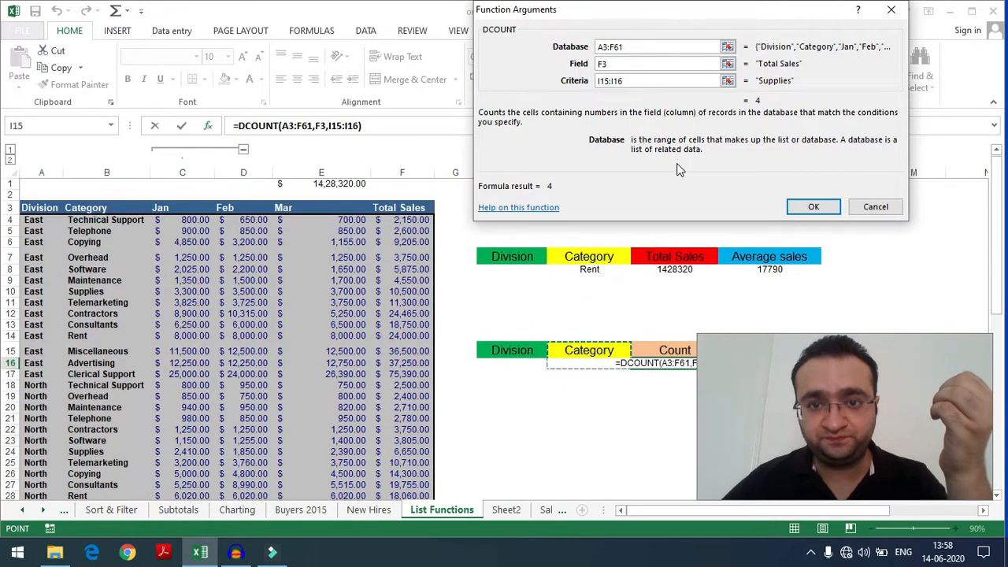
{"action": "left_click", "coordinate": [814, 206]}
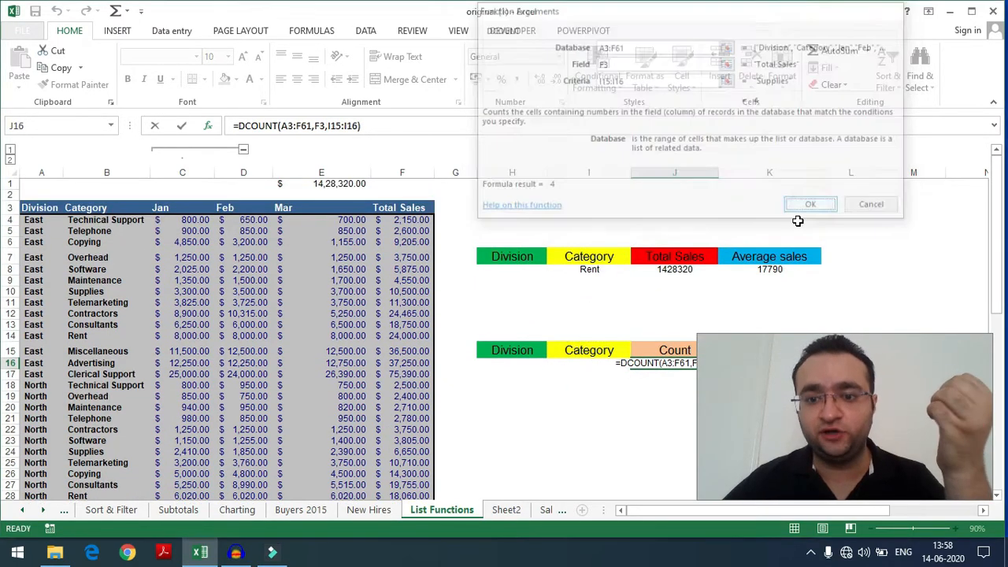
Step: Examine the Supplies rows in the sales table and the formulas in J8, K8, J16 and E1
{"action": "scroll", "coordinate": [664, 327], "scroll_direction": "down", "scroll_amount": 1}
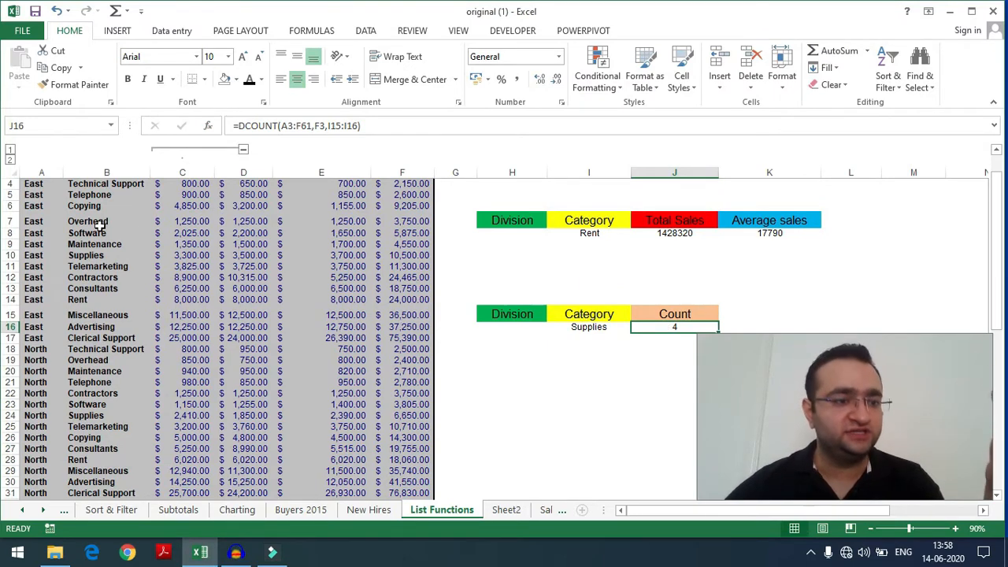
{"action": "scroll", "coordinate": [150, 310], "scroll_direction": "down", "scroll_amount": 2}
{"action": "scroll", "coordinate": [138, 279], "scroll_direction": "down", "scroll_amount": 4}
{"action": "scroll", "coordinate": [297, 276], "scroll_direction": "up", "scroll_amount": 7}
{"action": "scroll", "coordinate": [296, 276], "scroll_direction": "up", "scroll_amount": 1}
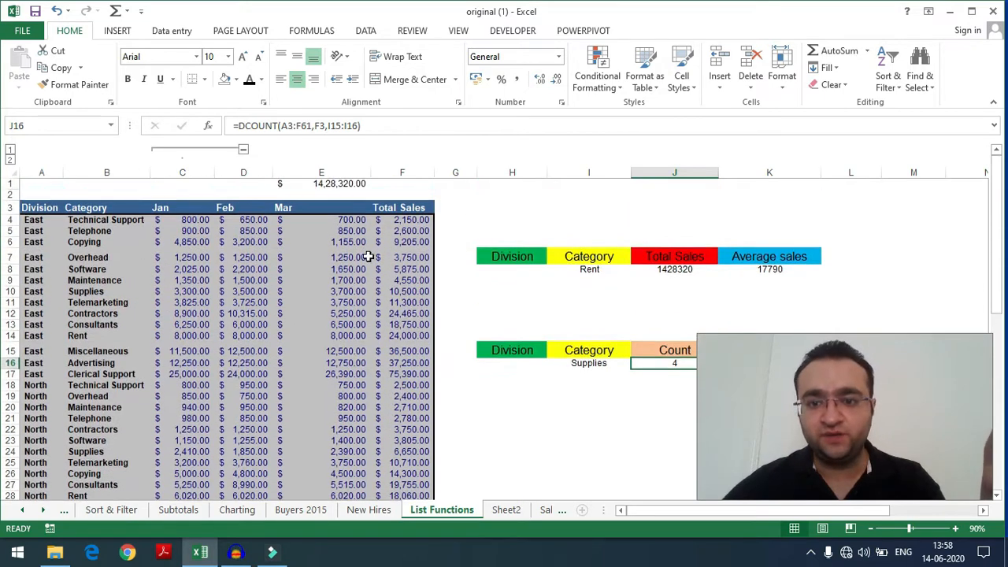
{"action": "left_click", "coordinate": [682, 269]}
{"action": "left_click", "coordinate": [744, 270]}
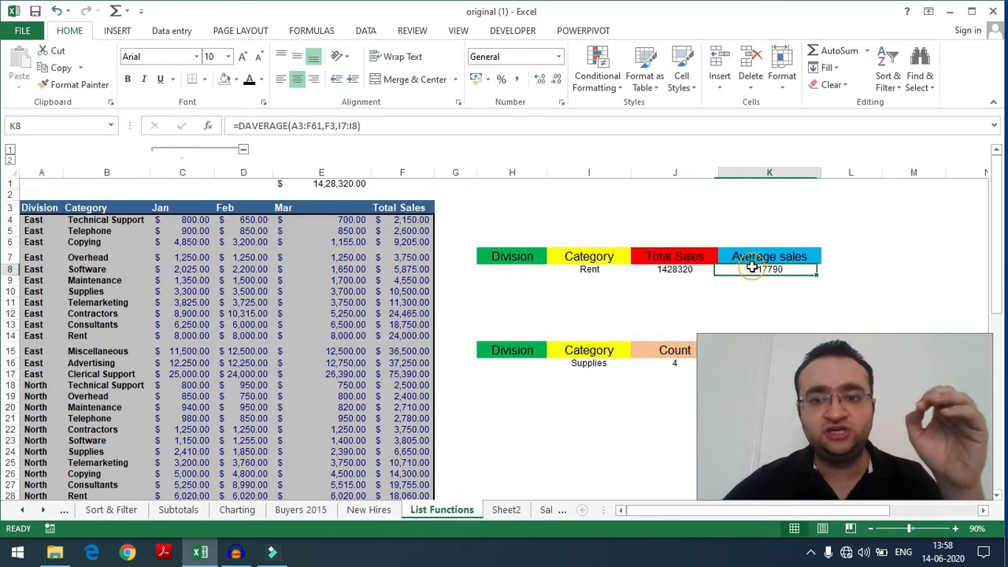
{"action": "left_click", "coordinate": [673, 367]}
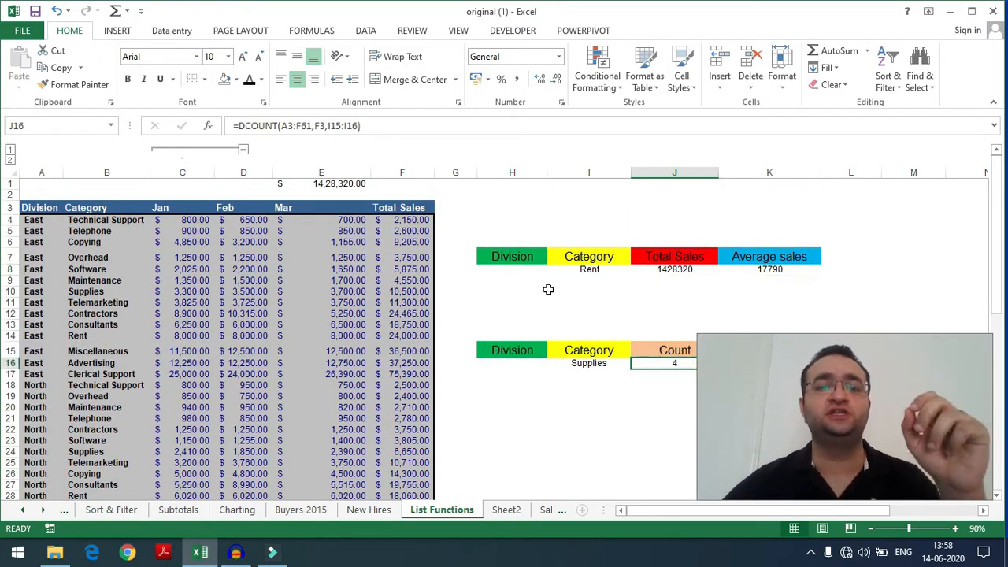
{"action": "left_click", "coordinate": [508, 204]}
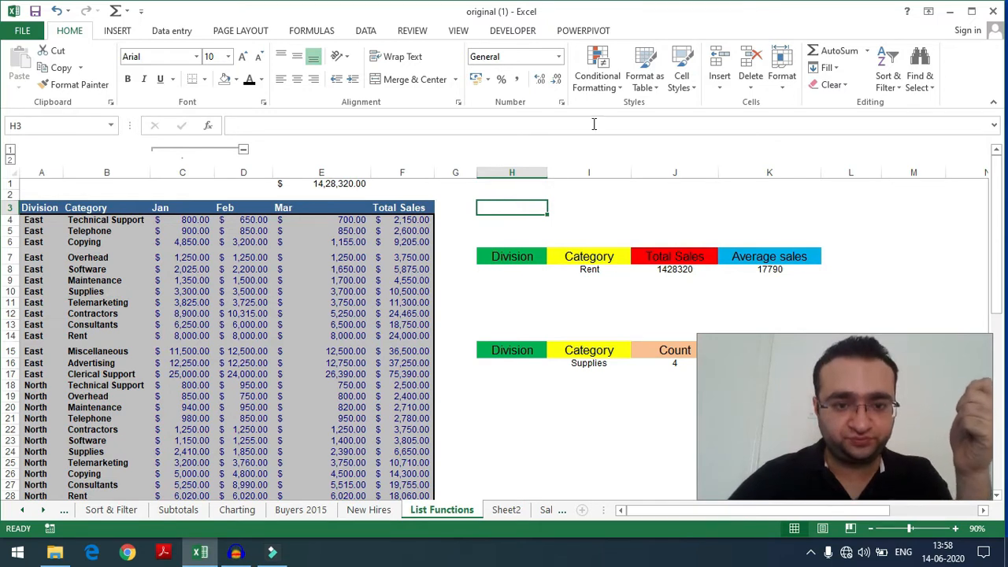
{"action": "left_click", "coordinate": [339, 183]}
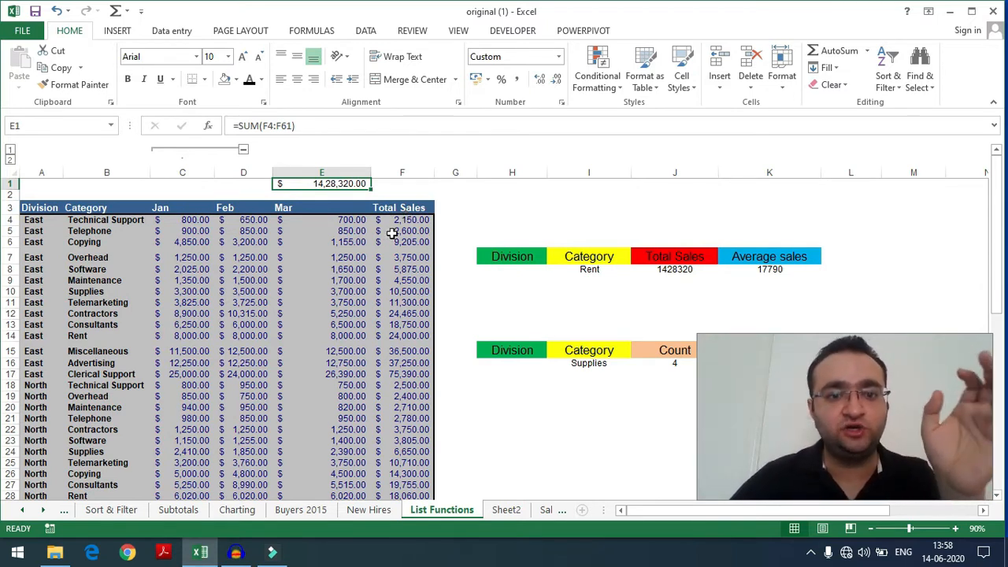
{"action": "left_click", "coordinate": [408, 185]}
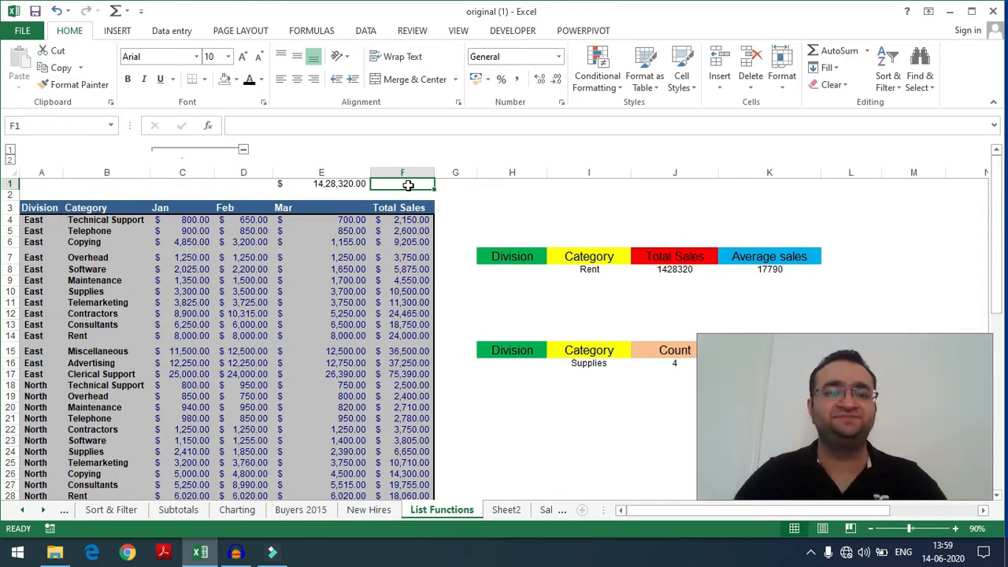
{"action": "type", "text": "="}
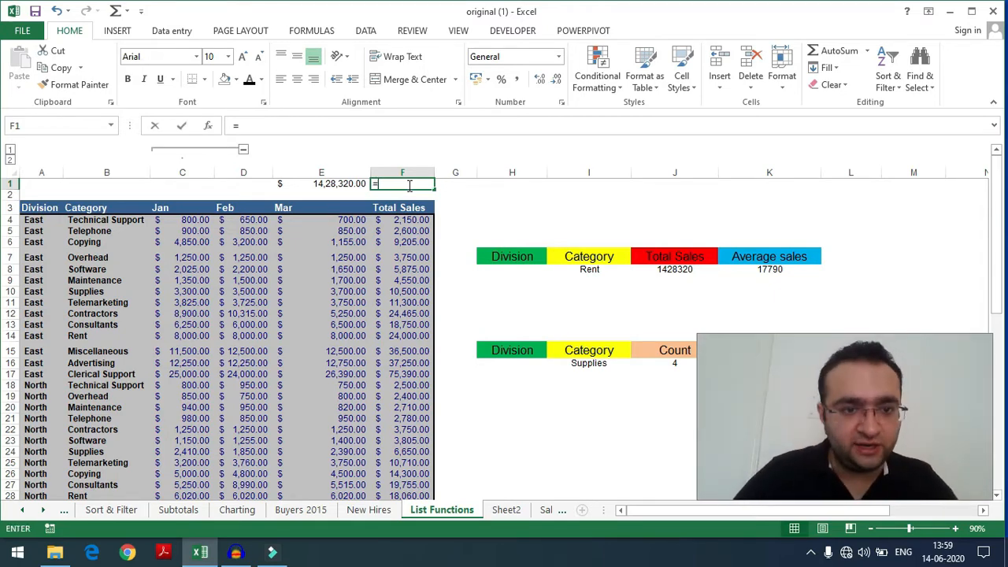
{"action": "type", "text": "sub"}
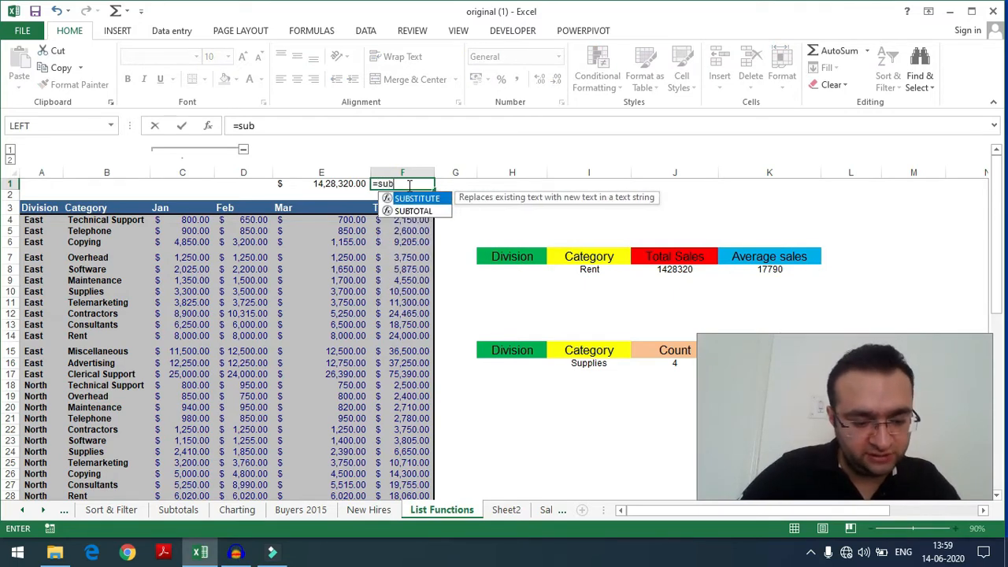
{"action": "type", "text": "total"}
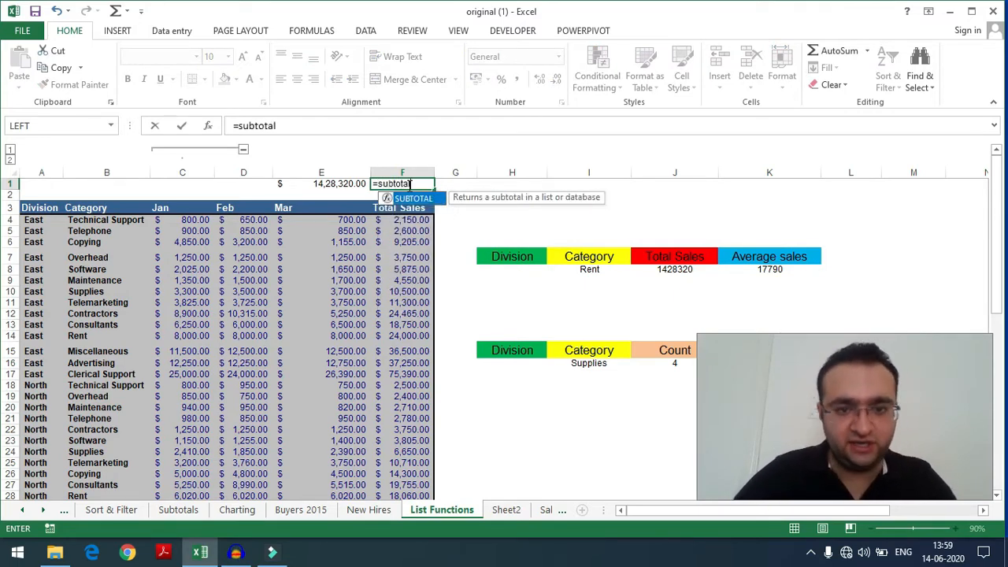
{"action": "type", "text": "("}
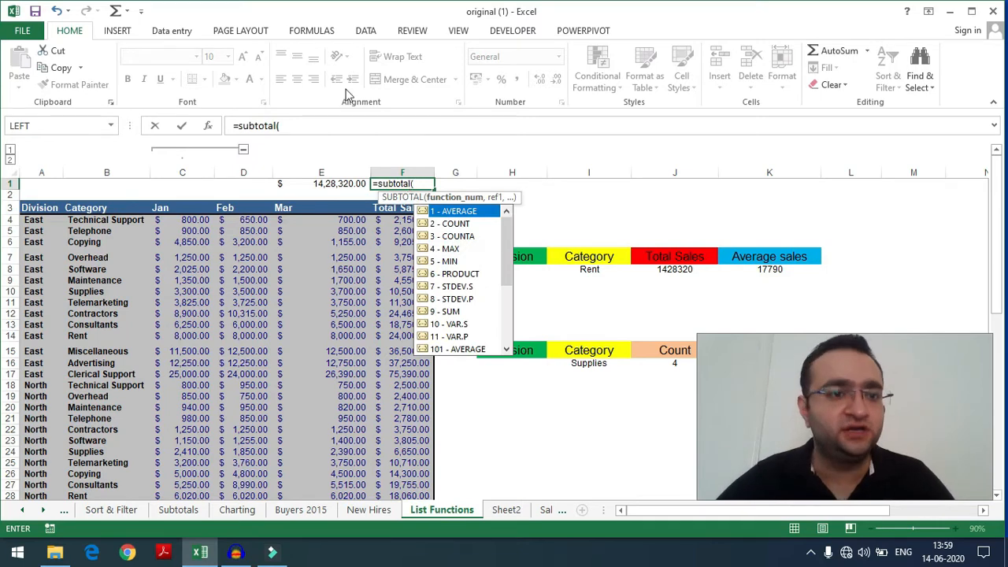
{"action": "left_click", "coordinate": [207, 125]}
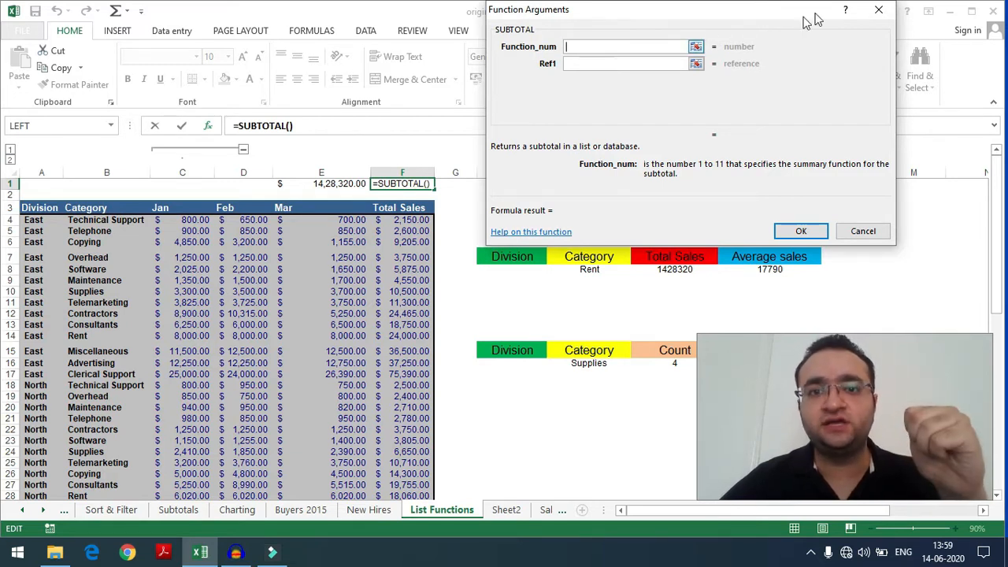
{"action": "left_click", "coordinate": [880, 9]}
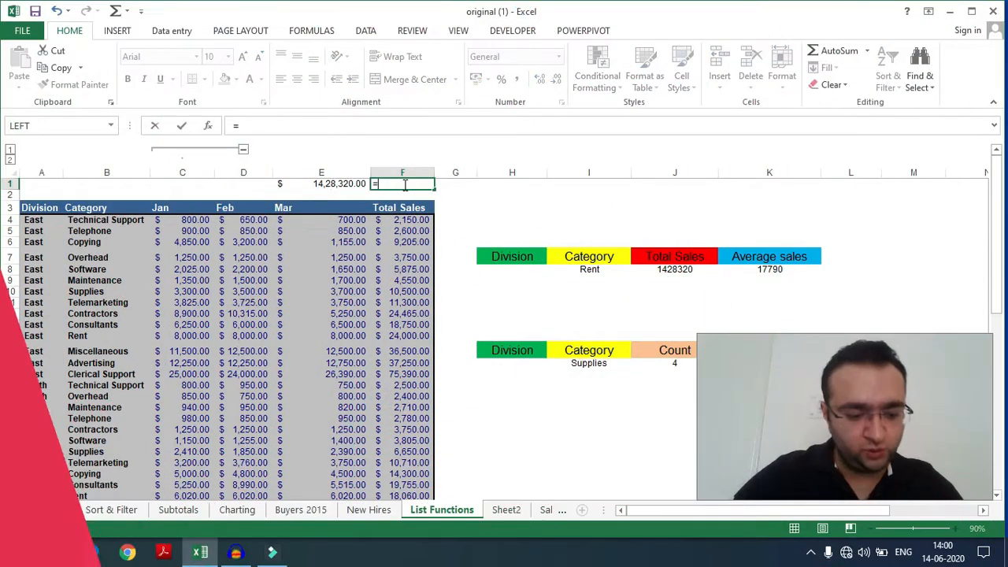
Step: Enter a SUBTOTAL formula in F1 with function number 9 over F4:F61 and compare it with the SUM formula in E1
{"action": "type", "text": "=subtotal("}
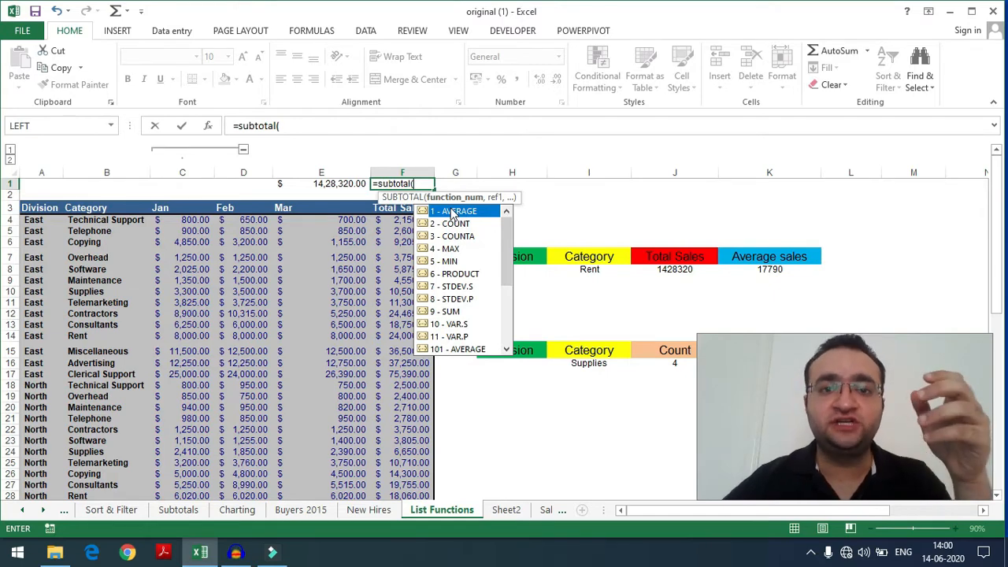
{"action": "scroll", "coordinate": [450, 240], "scroll_direction": "down", "scroll_amount": 1}
{"action": "scroll", "coordinate": [441, 235], "scroll_direction": "up", "scroll_amount": 1}
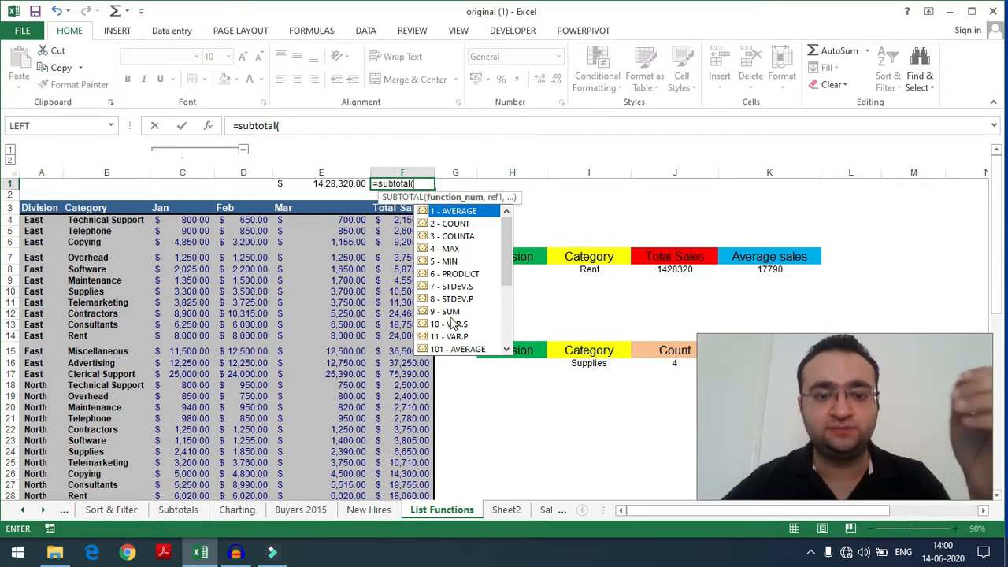
{"action": "type", "text": "9"}
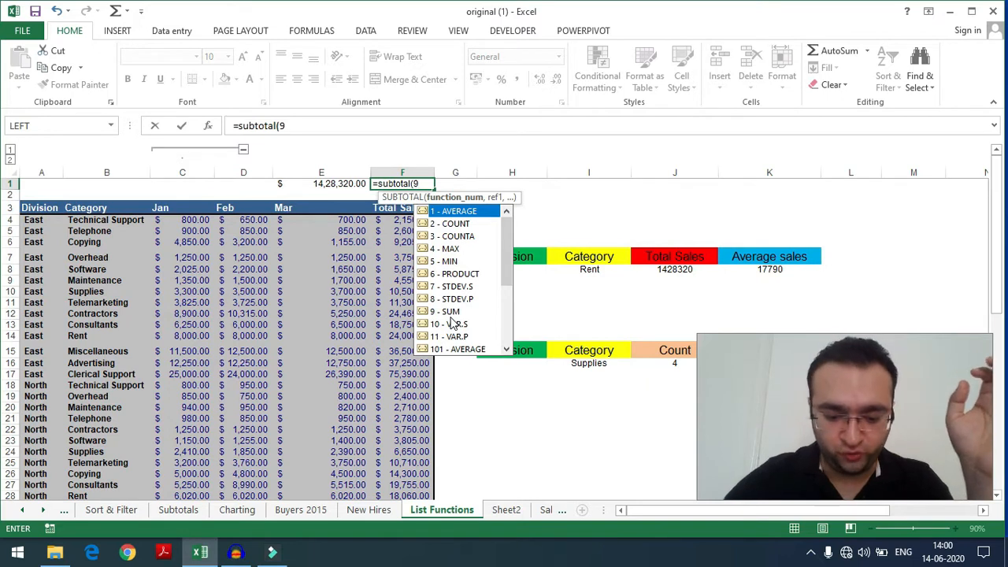
{"action": "type", "text": ","}
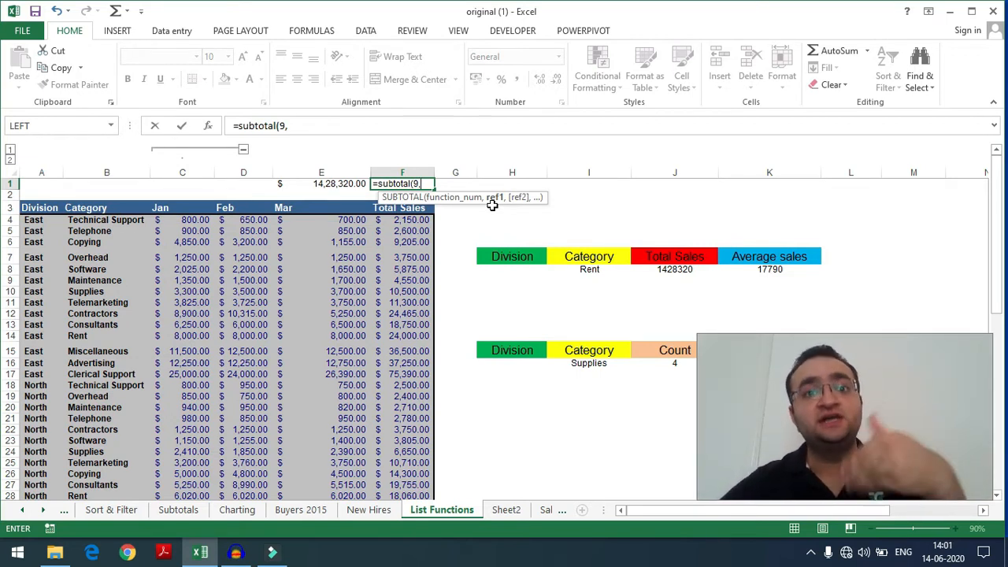
{"action": "left_click", "coordinate": [402, 222]}
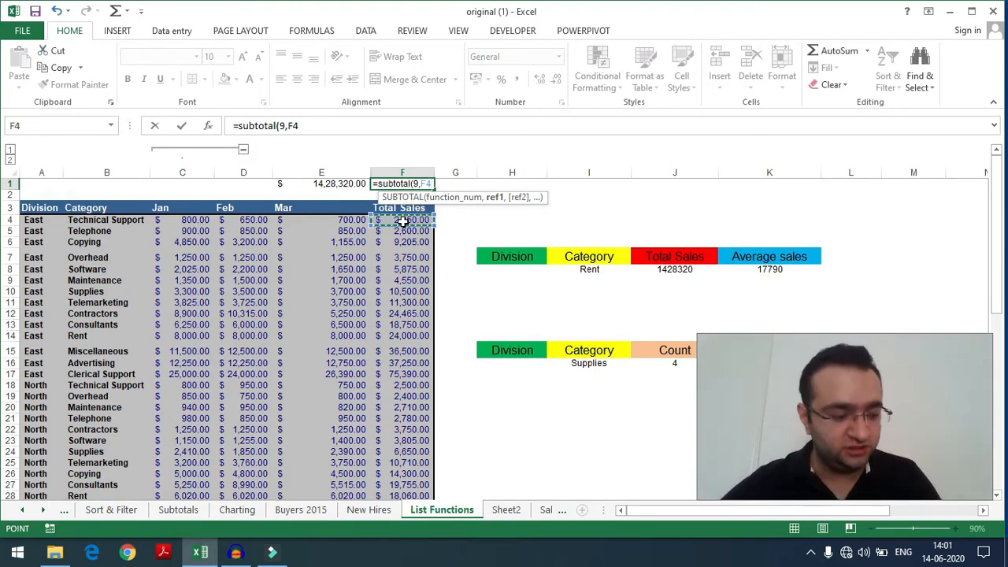
{"action": "key", "text": "ctrl+shift+Down"}
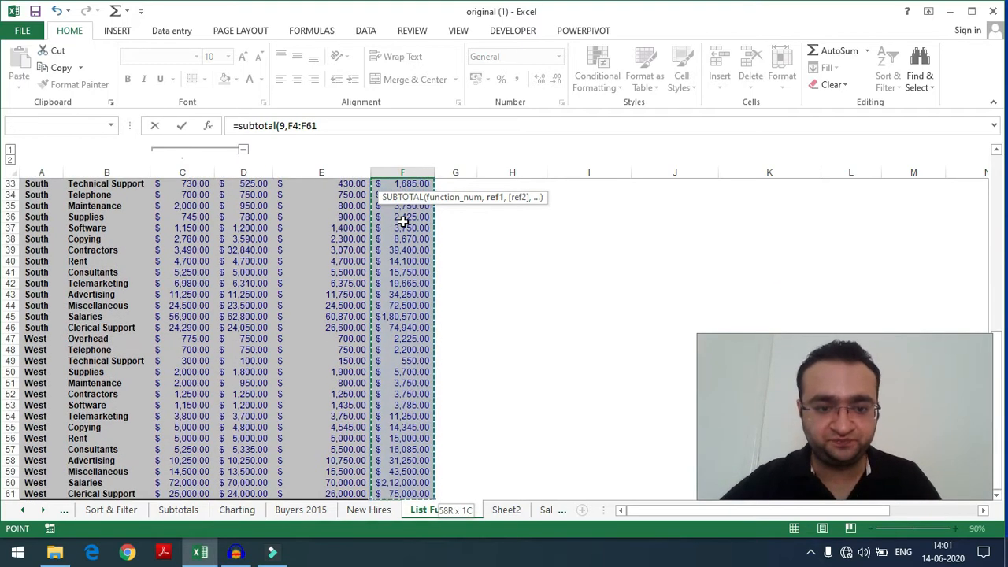
{"action": "key", "text": "Return"}
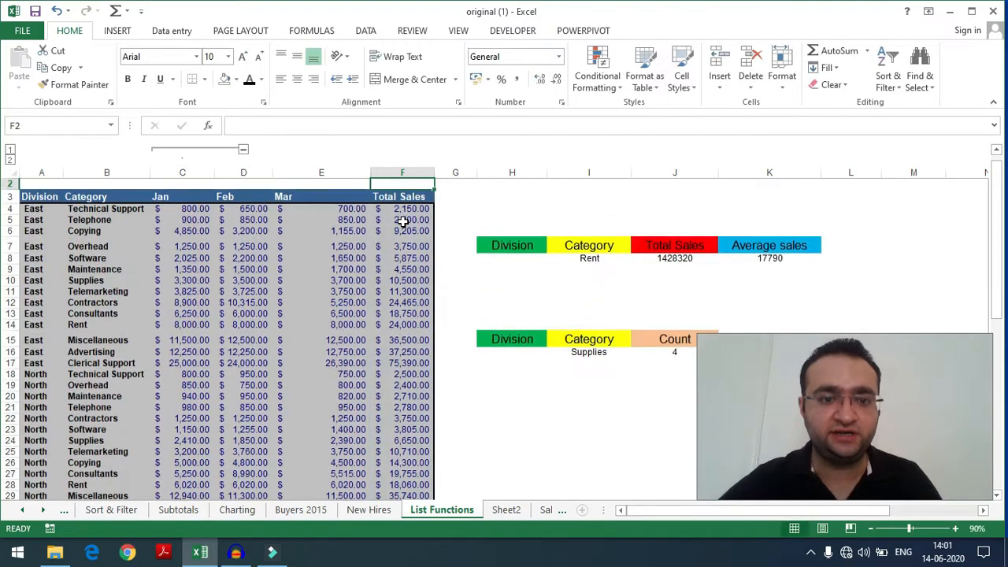
{"action": "scroll", "coordinate": [408, 165], "scroll_direction": "up", "scroll_amount": 1}
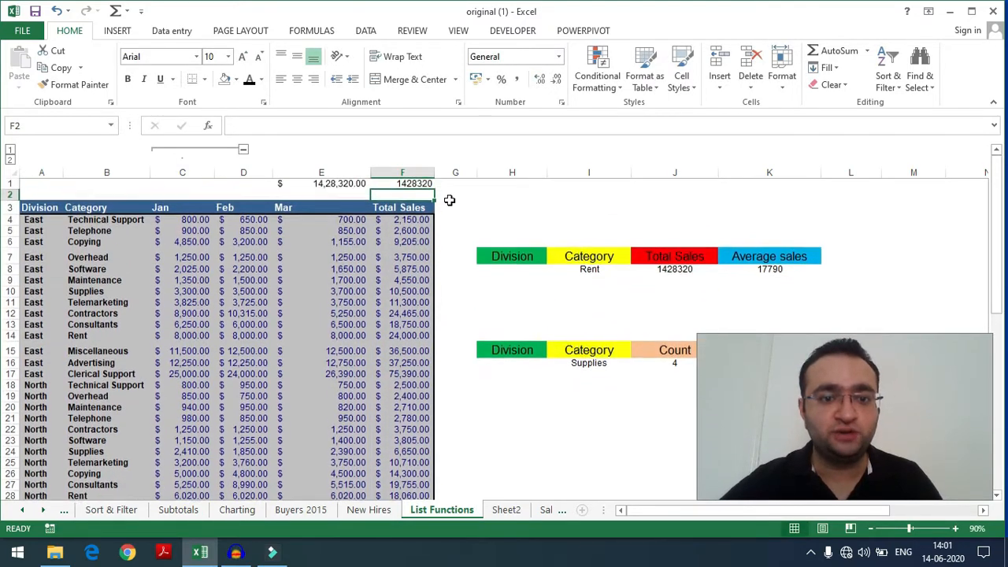
{"action": "left_click", "coordinate": [407, 182]}
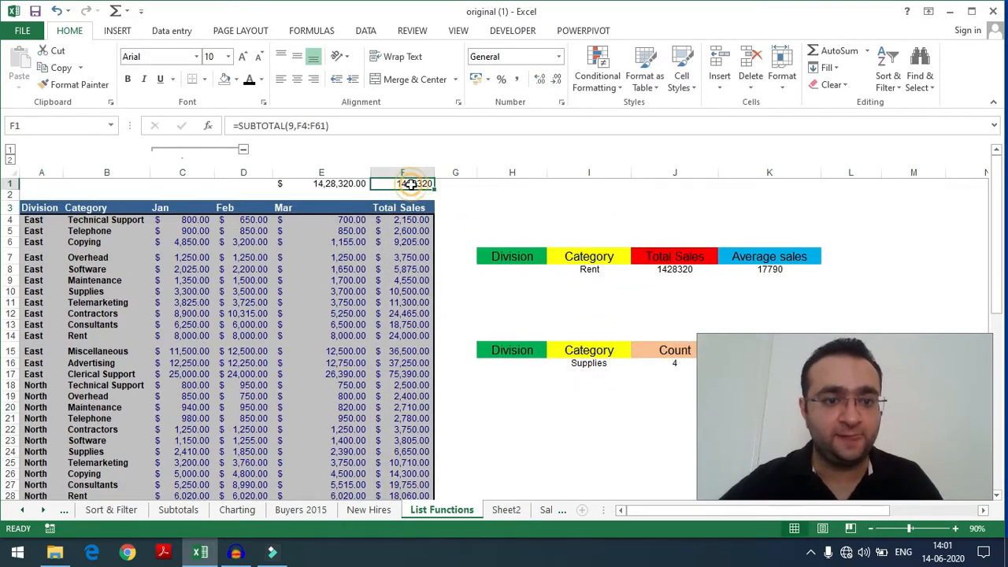
{"action": "left_click", "coordinate": [356, 183]}
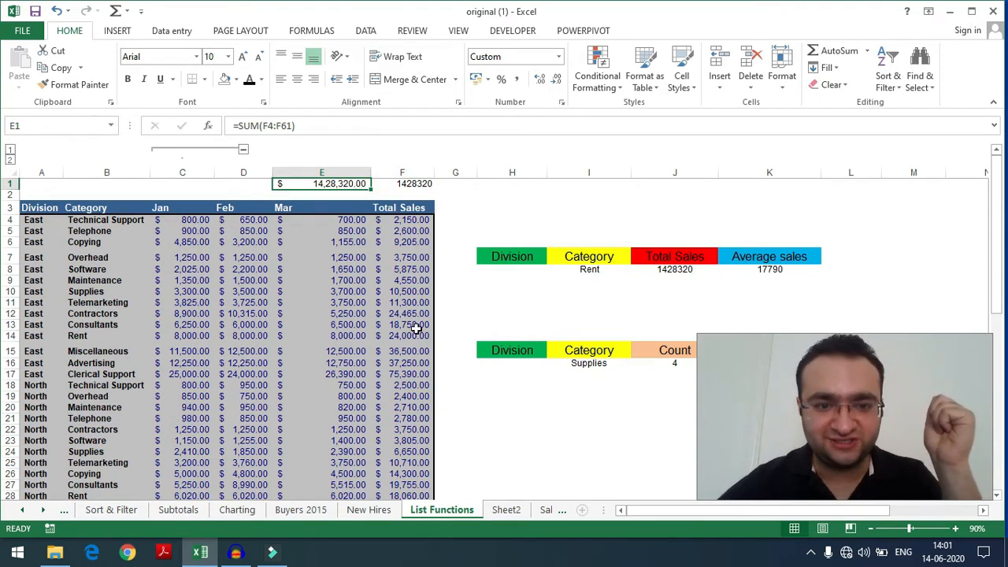
{"action": "left_click", "coordinate": [418, 184]}
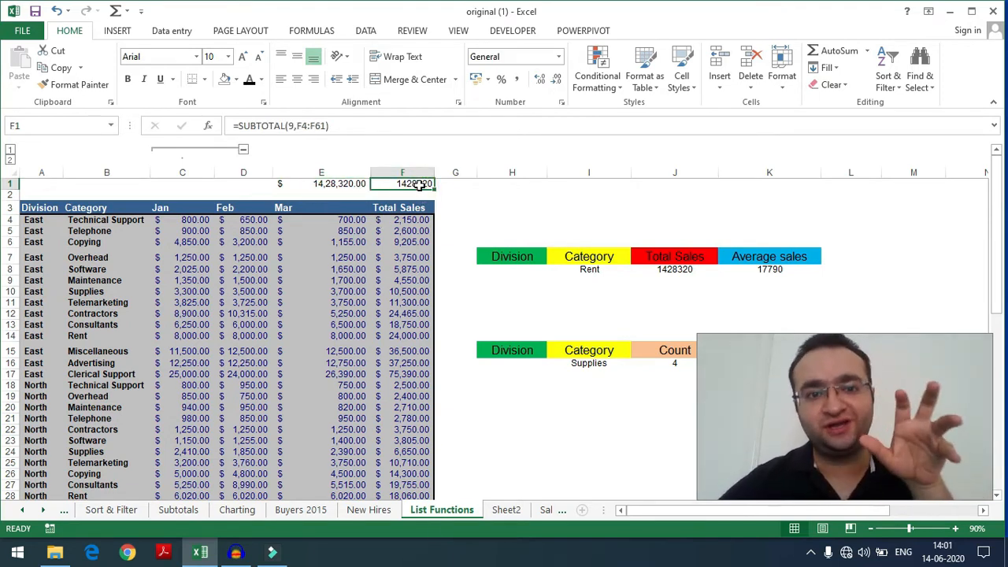
Step: Add filters to the sales table's header row, A3:F3
{"action": "left_click_drag", "start_coordinate": [44, 207], "coordinate": [396, 208]}
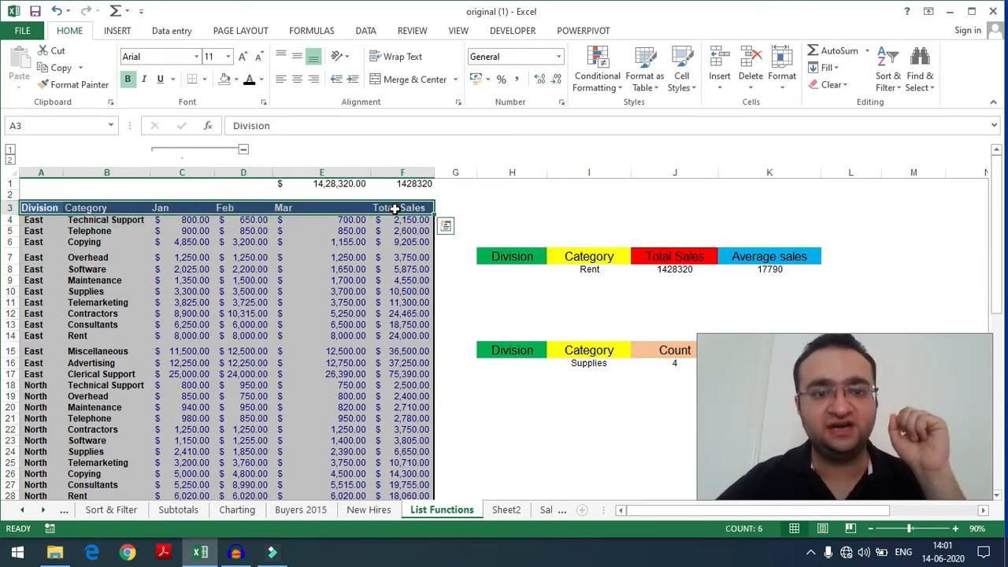
{"action": "left_click", "coordinate": [920, 79]}
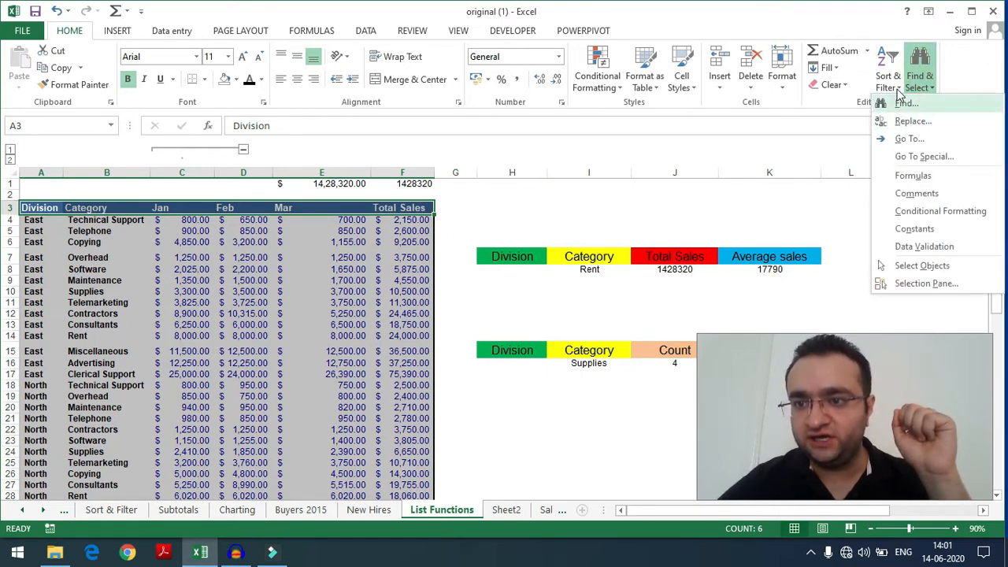
{"action": "left_click", "coordinate": [887, 79]}
{"action": "left_click", "coordinate": [906, 157]}
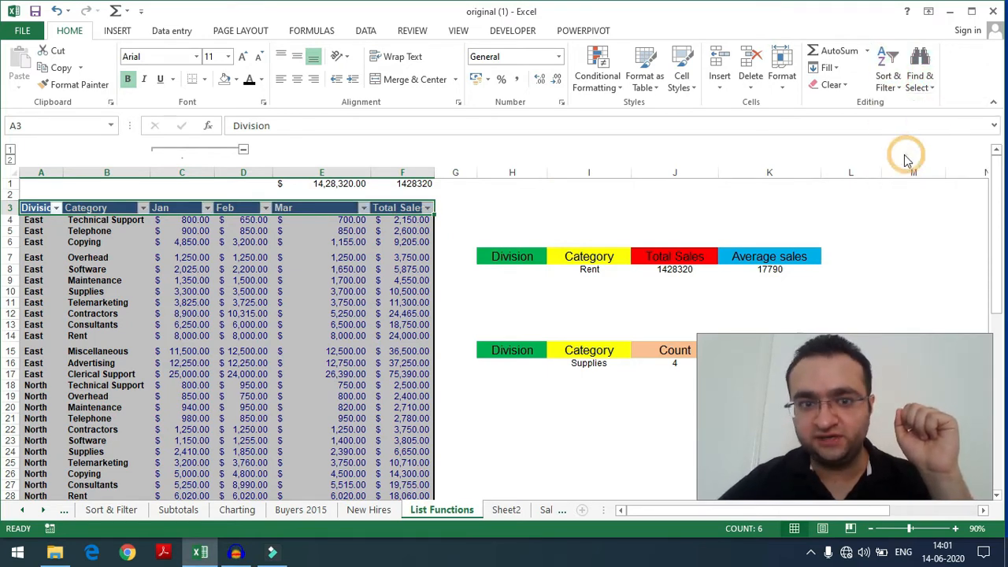
{"action": "left_click", "coordinate": [583, 185]}
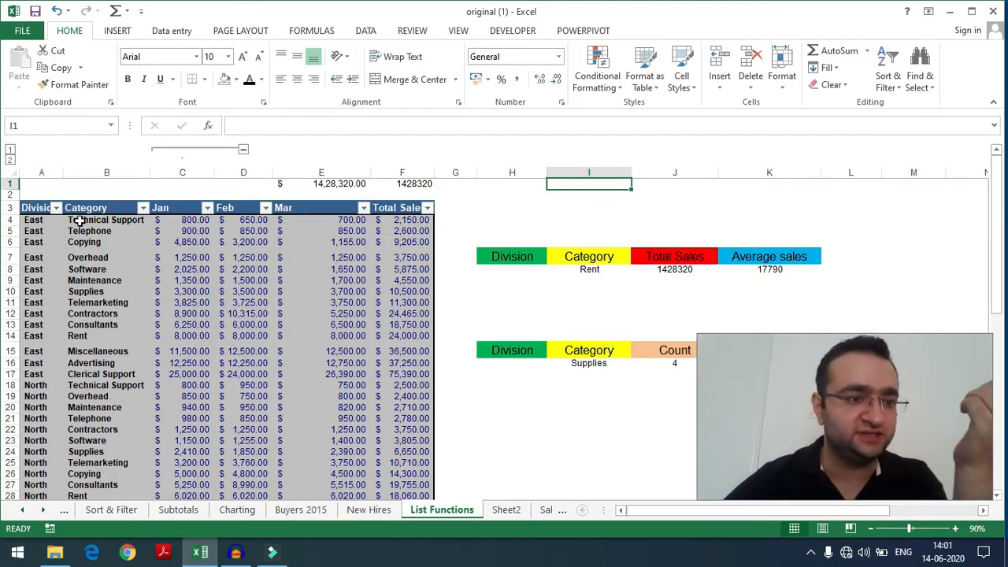
Step: Filter the Division column to East only and compare the results in F1 and E1
{"action": "left_click", "coordinate": [55, 208]}
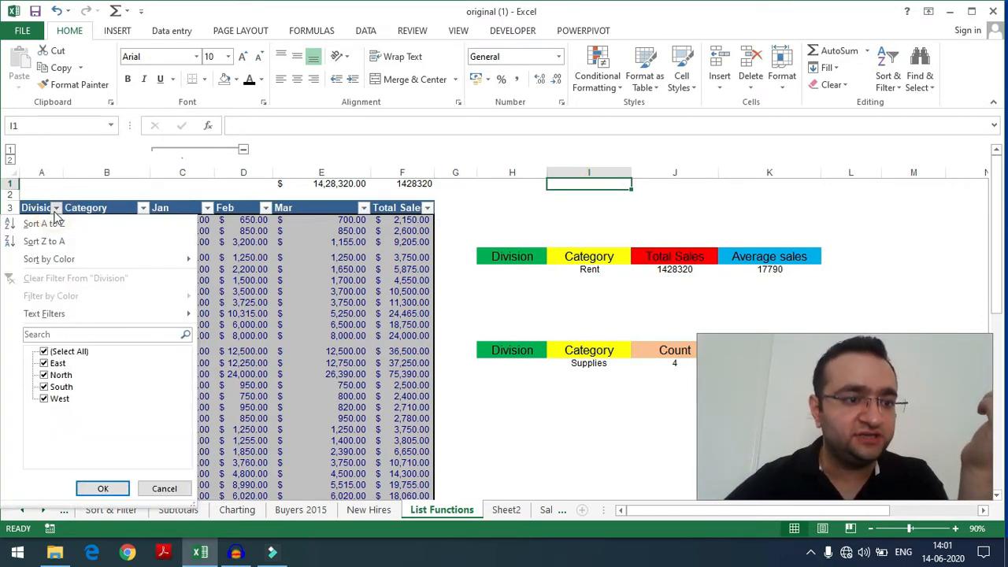
{"action": "left_click", "coordinate": [50, 351]}
{"action": "left_click", "coordinate": [46, 363]}
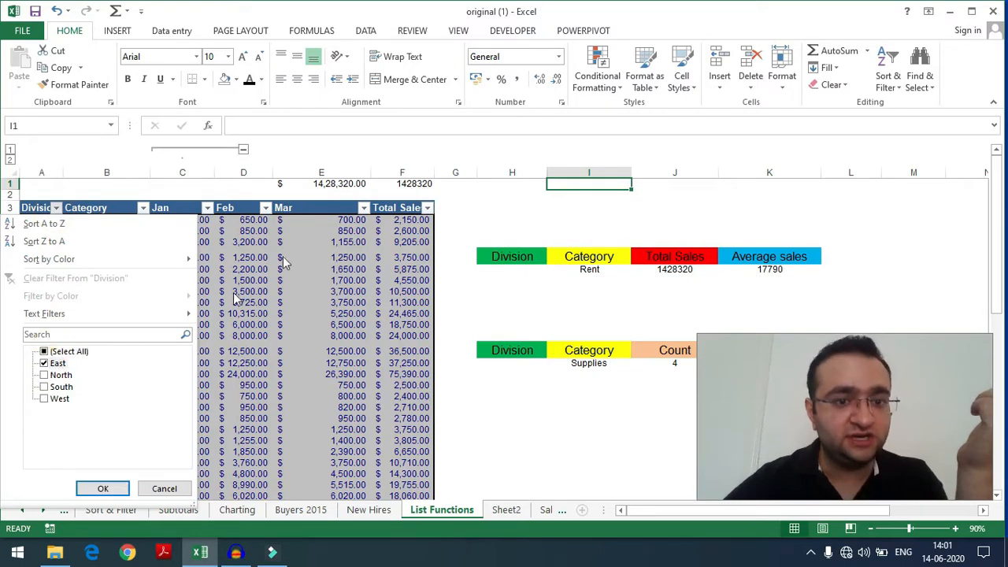
{"action": "left_click", "coordinate": [101, 486]}
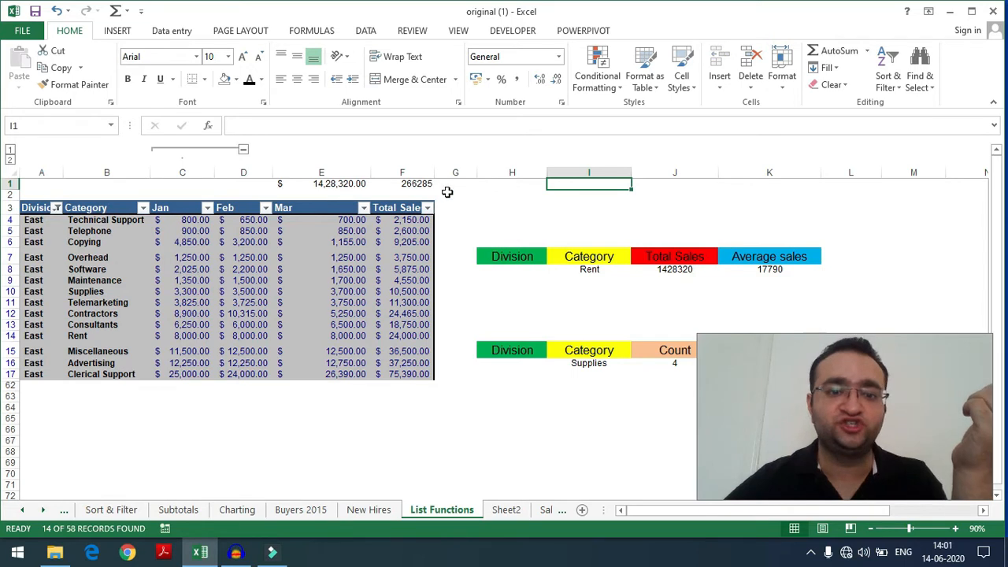
{"action": "left_click", "coordinate": [426, 184]}
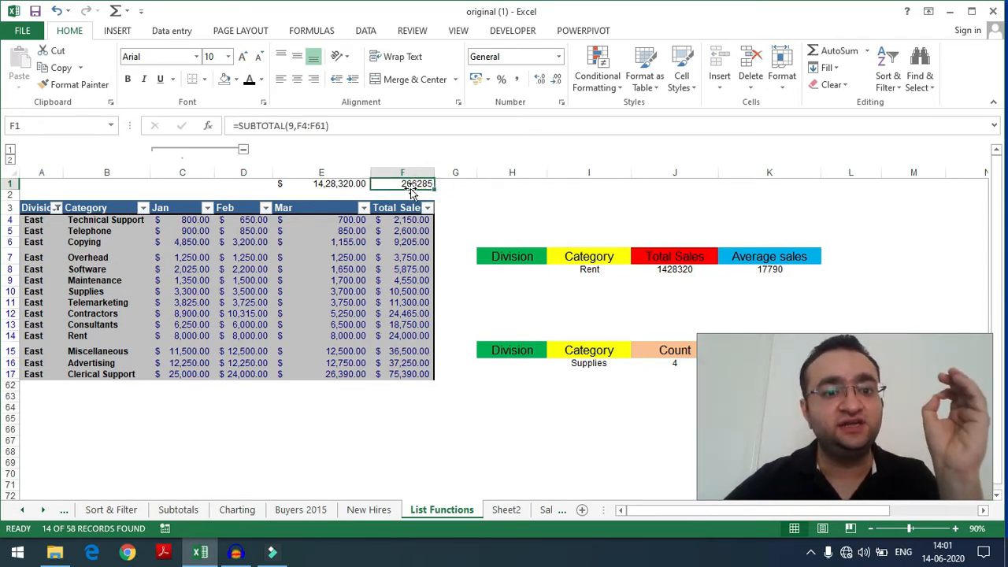
{"action": "left_click", "coordinate": [333, 185]}
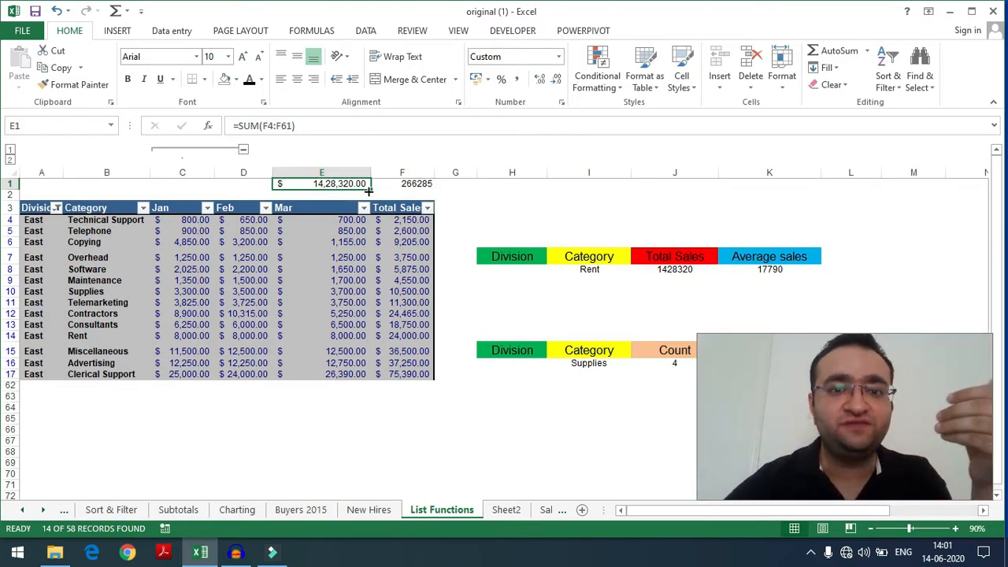
Step: Filter the Division column to North and West only and compare the SUBTOTAL in F1 with the SUM in E1
{"action": "left_click", "coordinate": [56, 208]}
{"action": "left_click", "coordinate": [44, 351]}
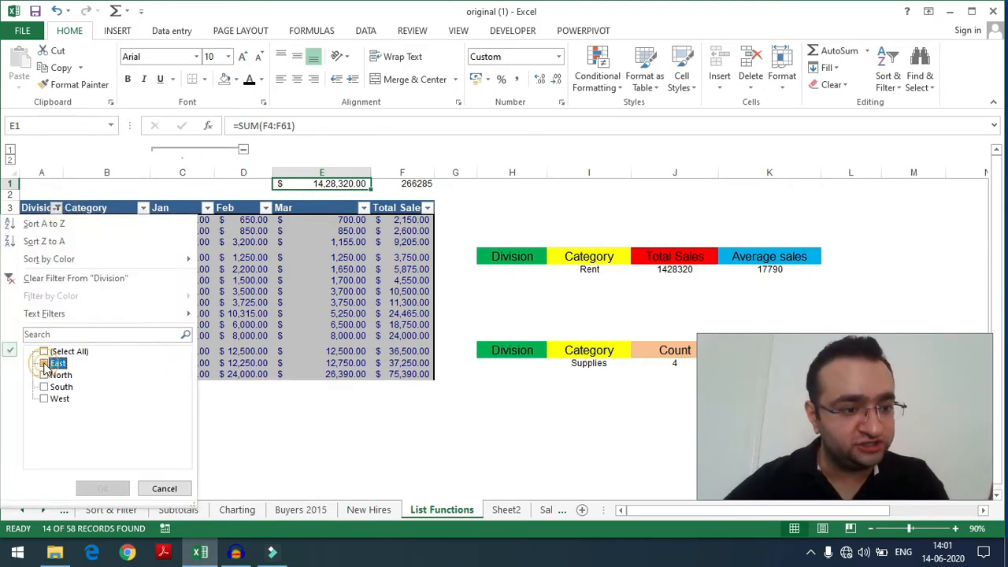
{"action": "left_click", "coordinate": [44, 363]}
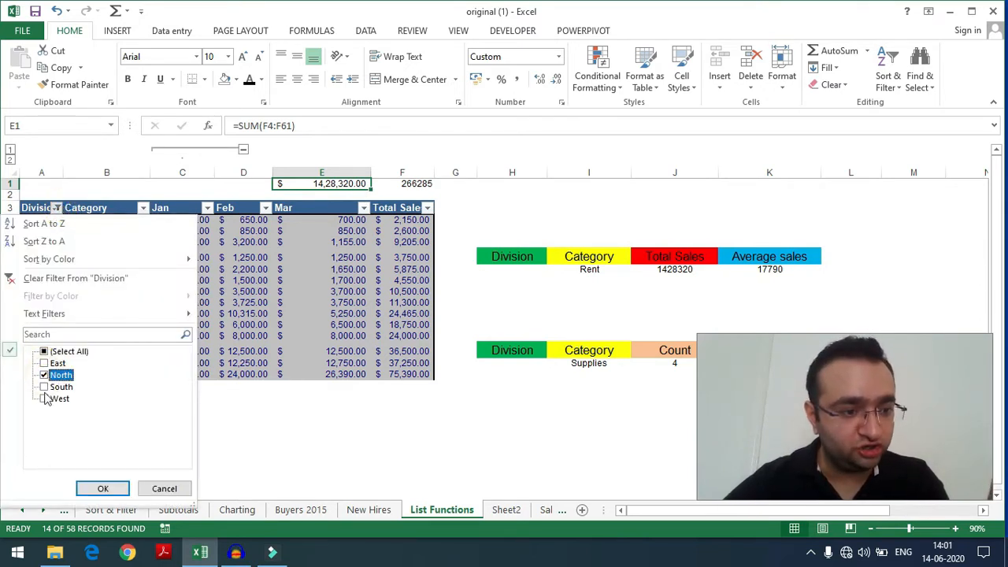
{"action": "left_click", "coordinate": [102, 489]}
{"action": "scroll", "coordinate": [378, 350], "scroll_direction": "down", "scroll_amount": 4}
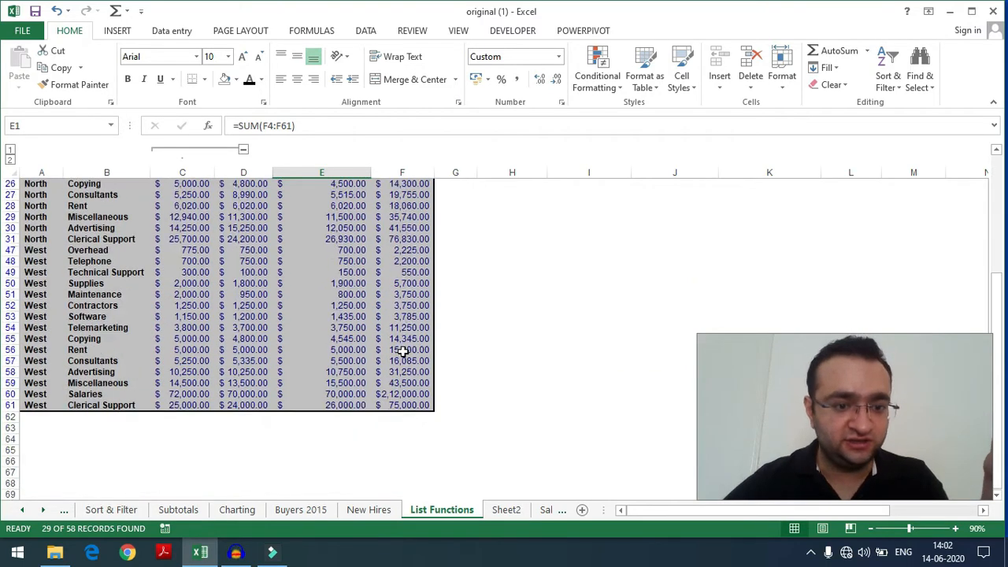
{"action": "scroll", "coordinate": [403, 351], "scroll_direction": "up", "scroll_amount": 4}
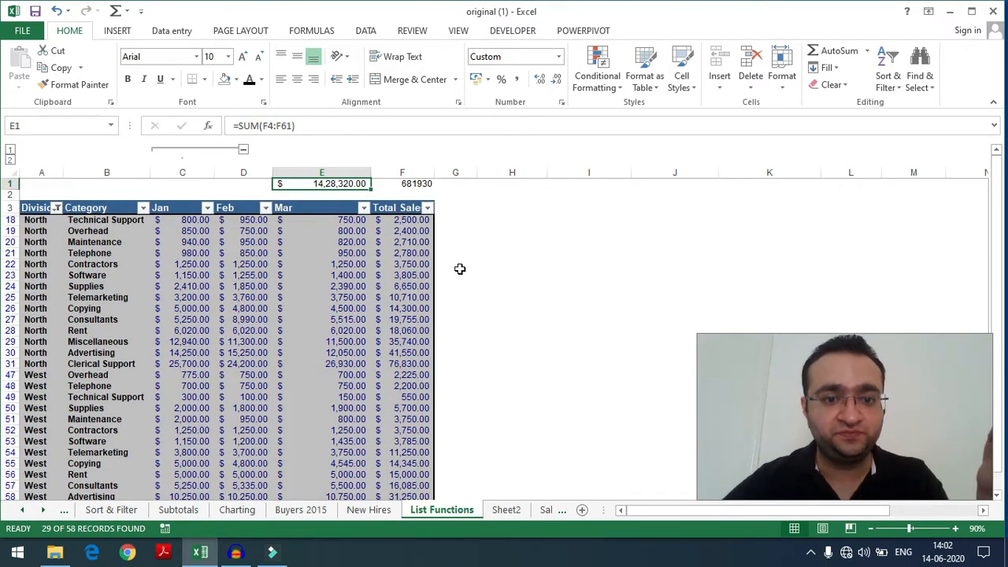
{"action": "scroll", "coordinate": [460, 269], "scroll_direction": "down", "scroll_amount": 1}
{"action": "scroll", "coordinate": [460, 269], "scroll_direction": "up", "scroll_amount": 1}
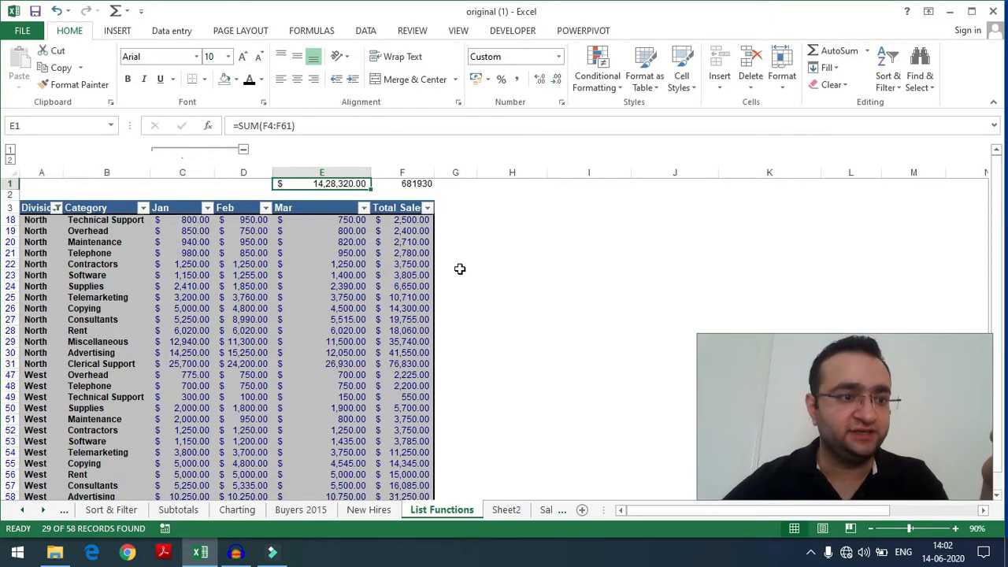
Step: Show all divisions in the sales table again and check the SUBTOTAL formula in F1
{"action": "left_click", "coordinate": [56, 208]}
{"action": "left_click", "coordinate": [53, 352]}
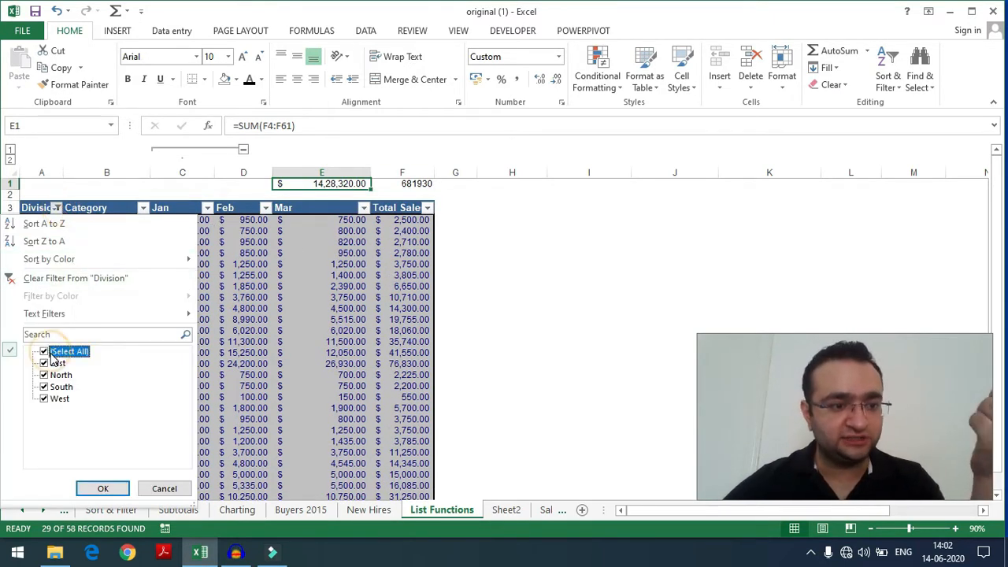
{"action": "left_click", "coordinate": [102, 489]}
{"action": "left_click", "coordinate": [521, 450]}
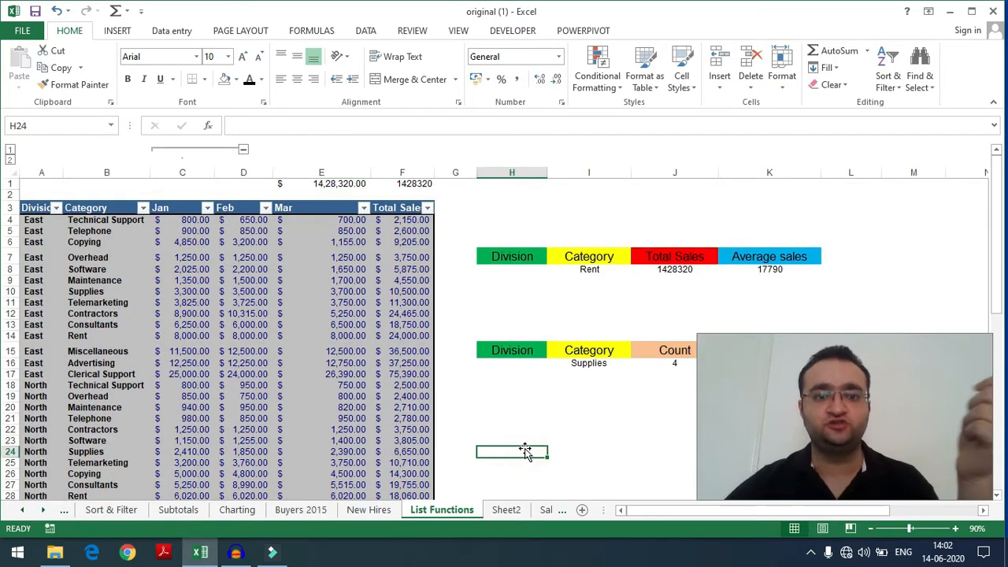
{"action": "left_click", "coordinate": [422, 192]}
{"action": "left_click", "coordinate": [419, 184]}
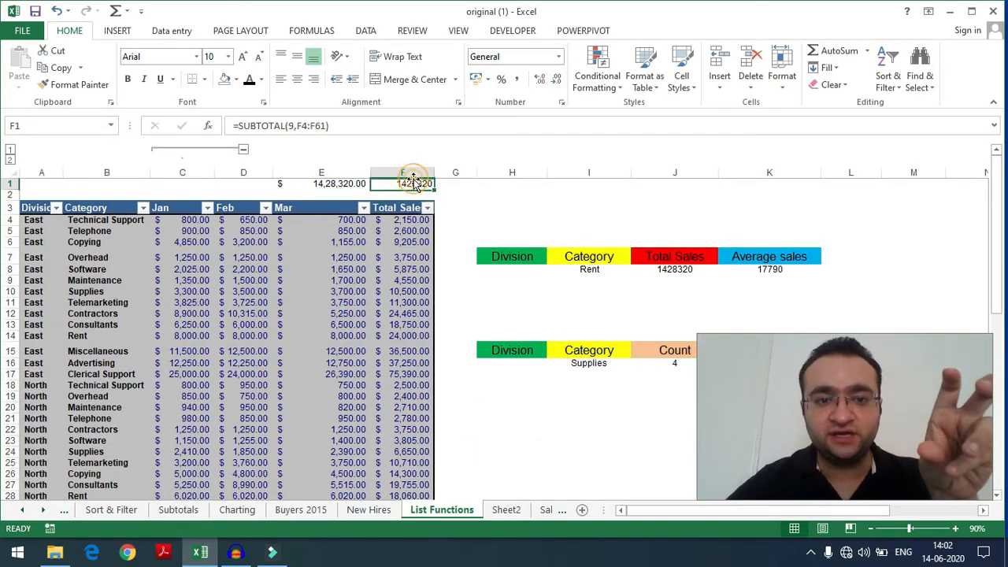